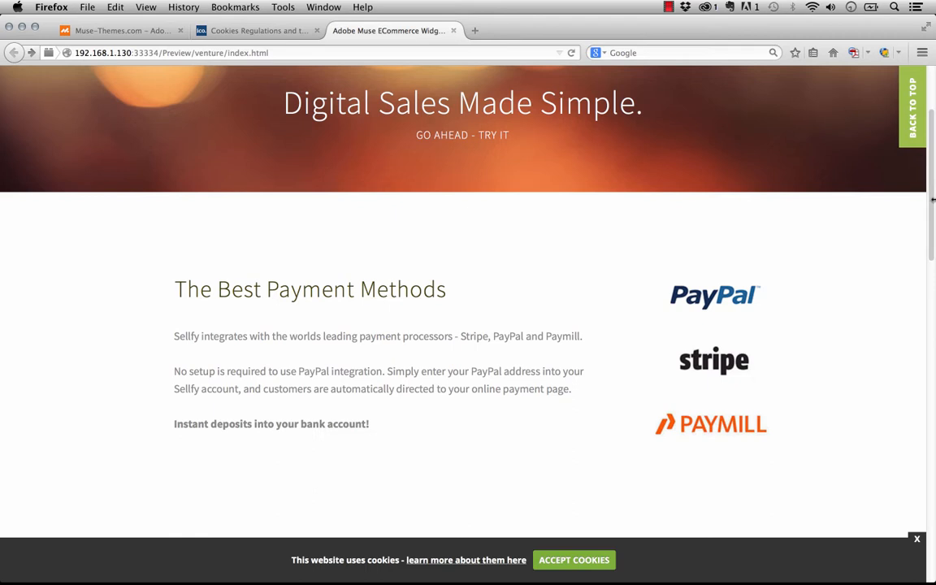
Step: Test accepting cookies in the notification bar of the previewed Venture page and look over the reloaded page
mouse_move(933, 199)
left_mouse_down()
mouse_move(935, 153)
mouse_move(934, 225)
mouse_move(934, 207)
left_mouse_up()
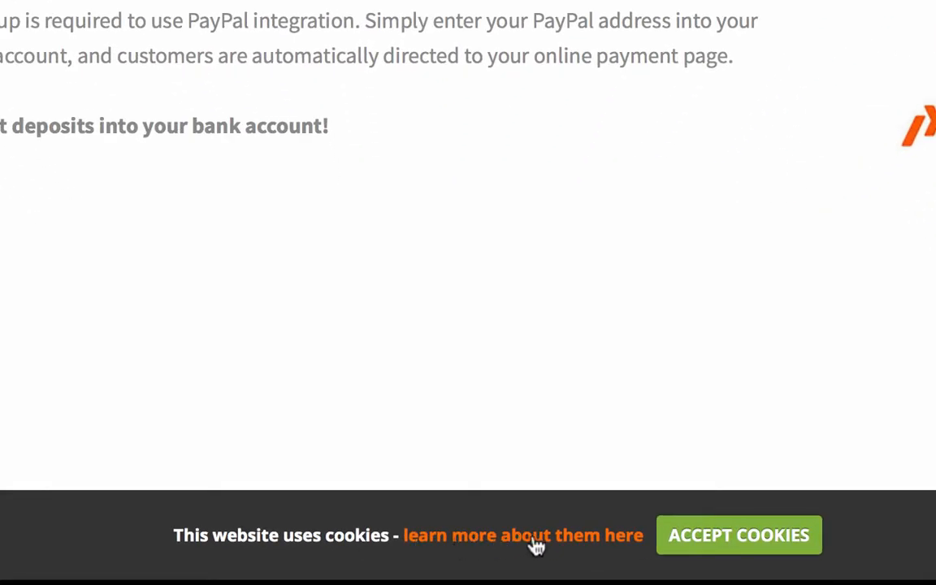
left_click(760, 546)
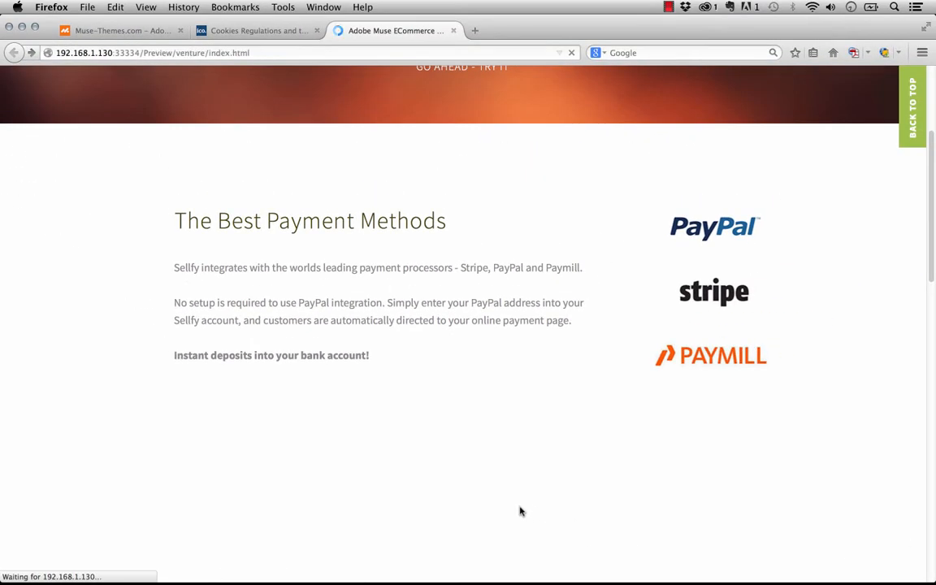
scroll(519, 479, "down", 3)
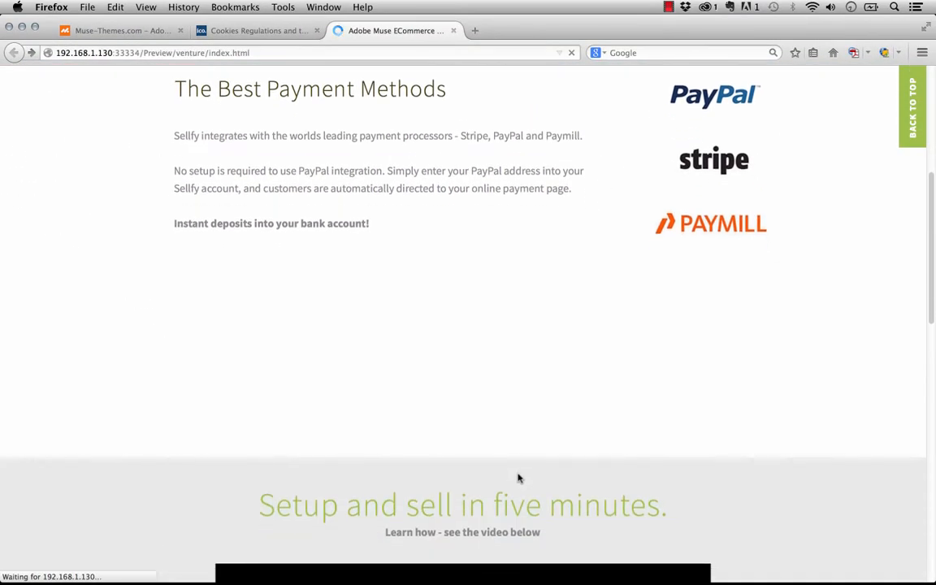
scroll(504, 468, "up", 4)
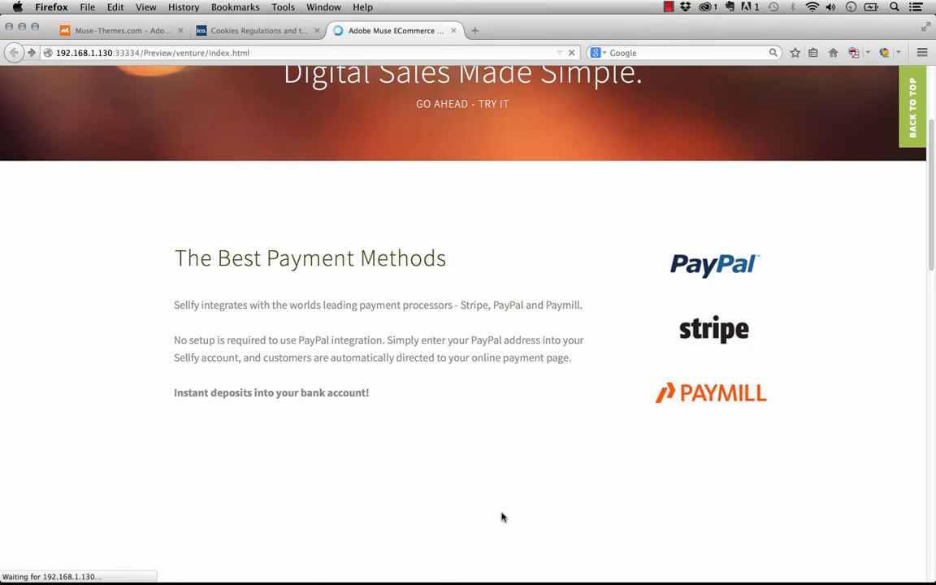
mouse_move(449, 582)
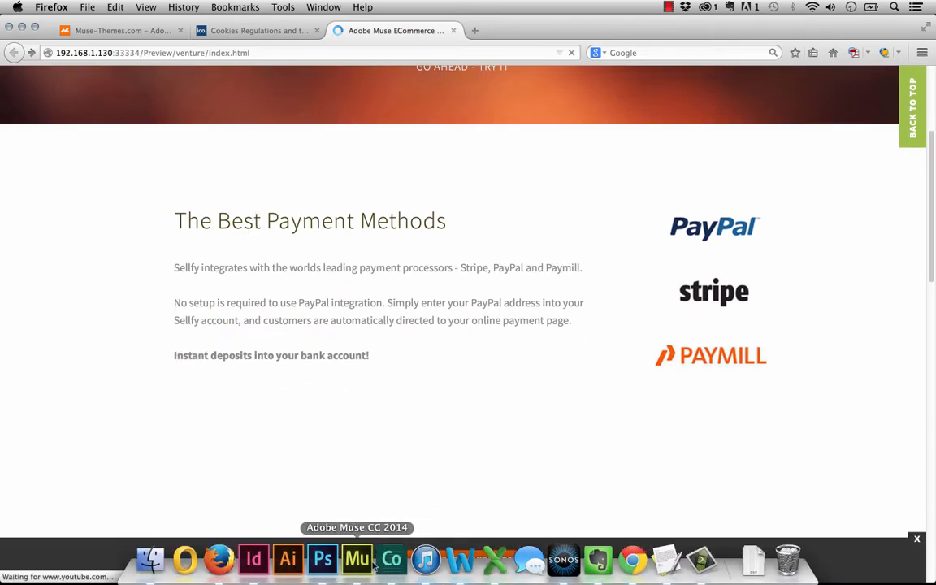
scroll(407, 482, "down", 2)
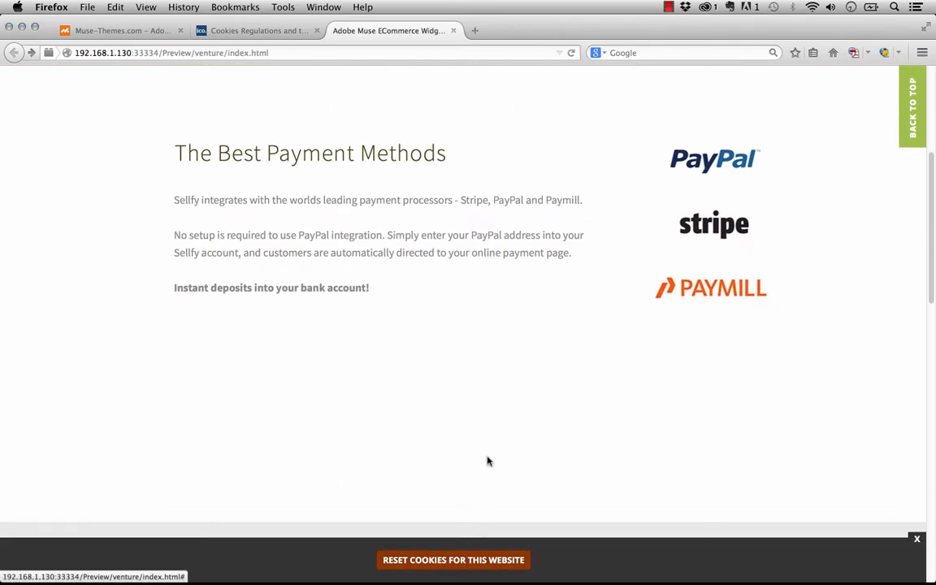
Step: Switch to Adobe Muse and place the "040 – Cookie Notification Bar" library widget below the "Instant deposits into your bank account!" text
left_click(357, 562)
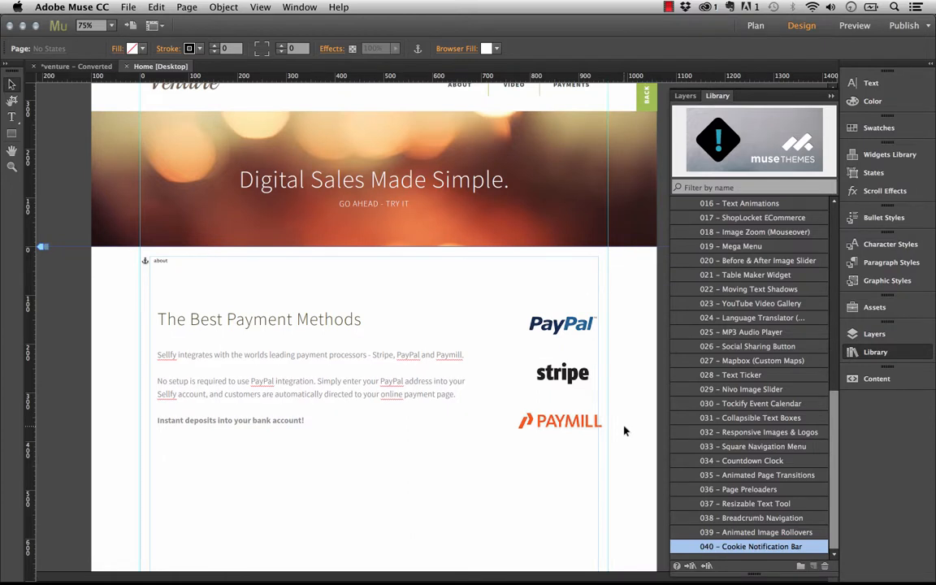
scroll(626, 431, "down", 2)
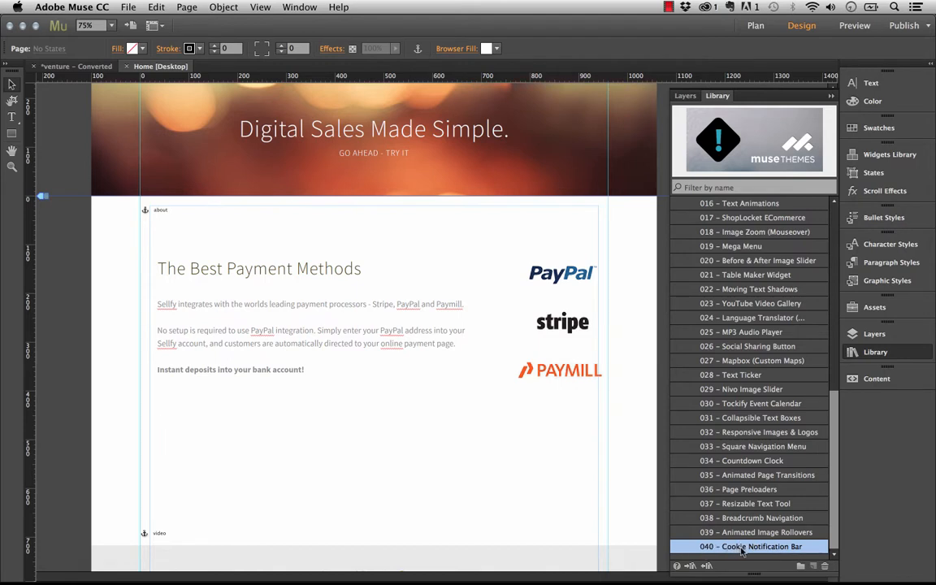
left_click_drag(741, 552, 160, 409)
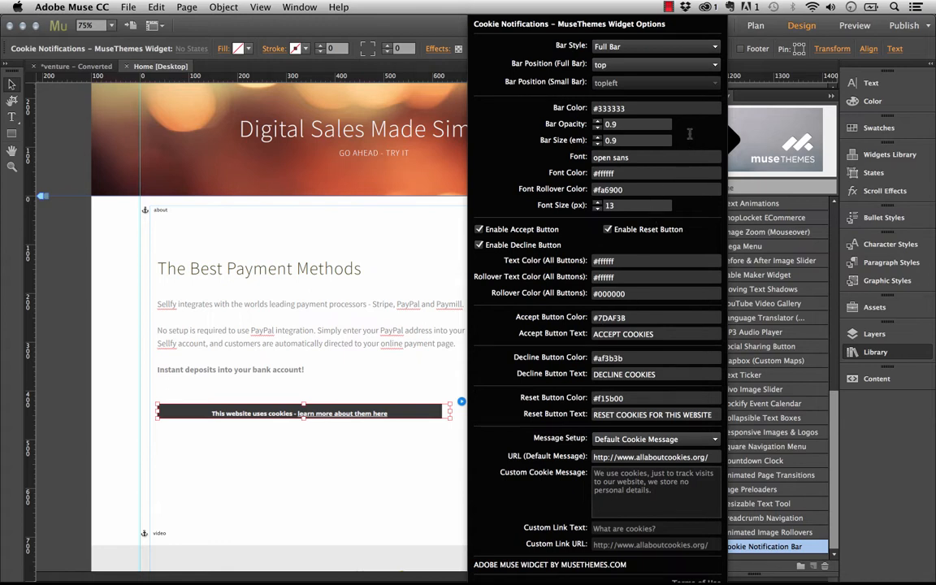
left_click(751, 92)
left_click(832, 97)
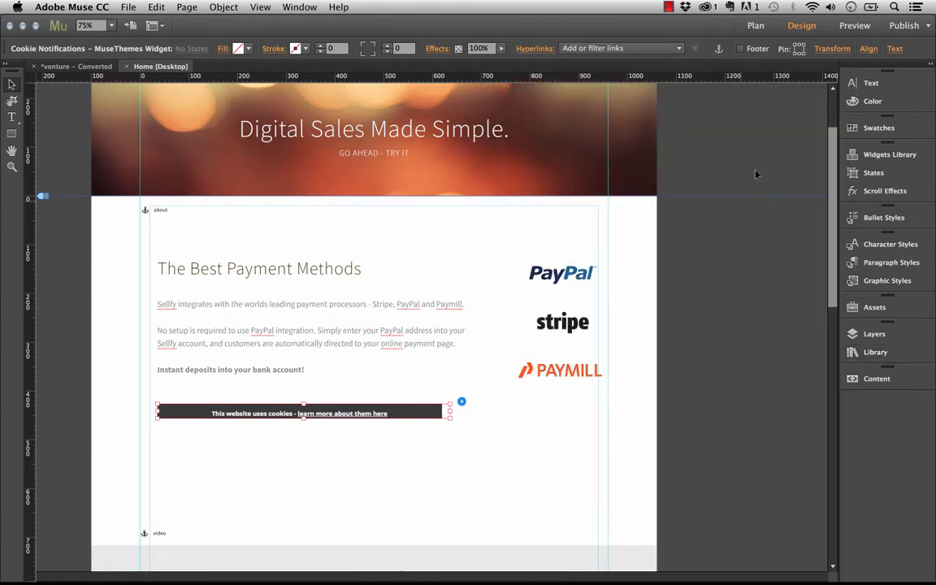
scroll(681, 241, "down", 1)
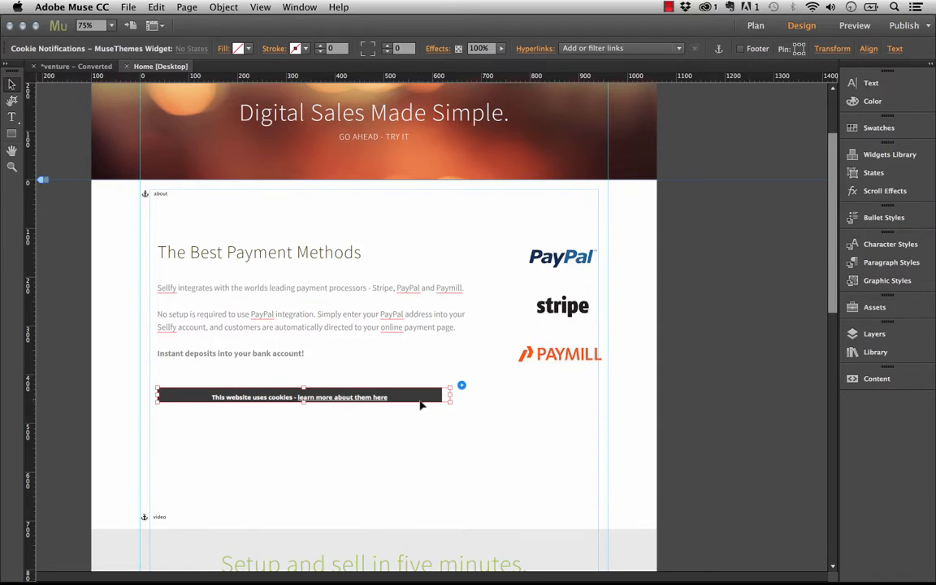
left_click_drag(421, 404, 418, 414)
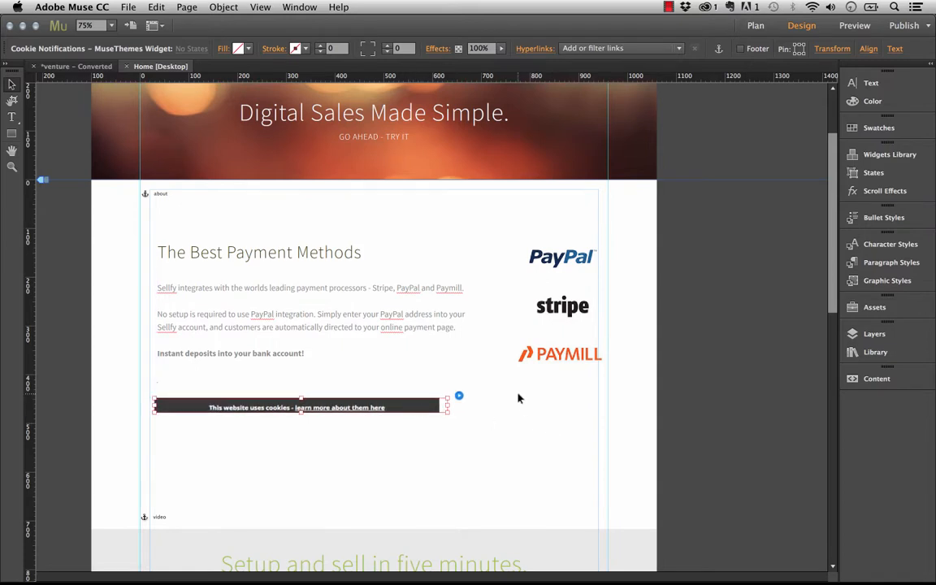
Step: Preview the page in the browser, reset the cookies for the website and close the notification bar
left_click(348, 469)
left_click(130, 7)
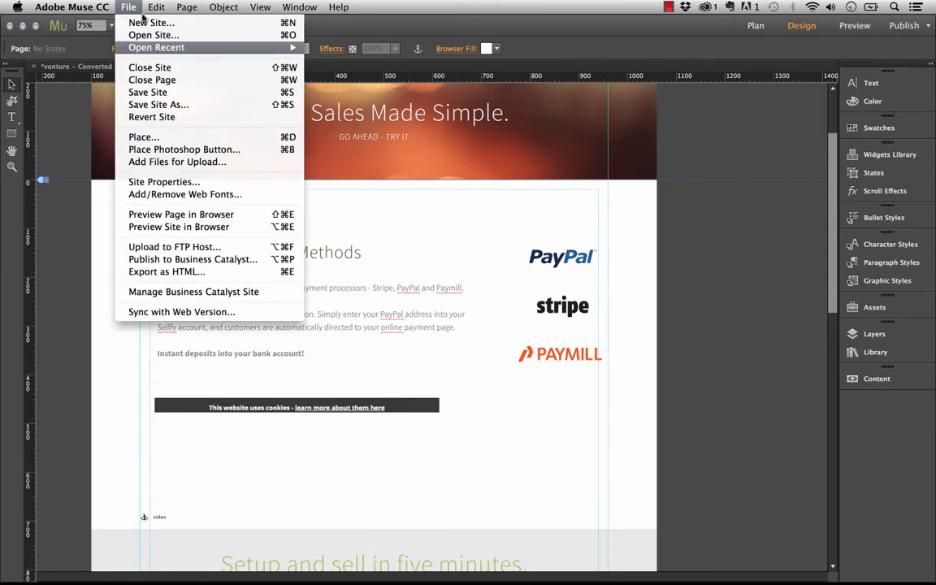
left_click(213, 214)
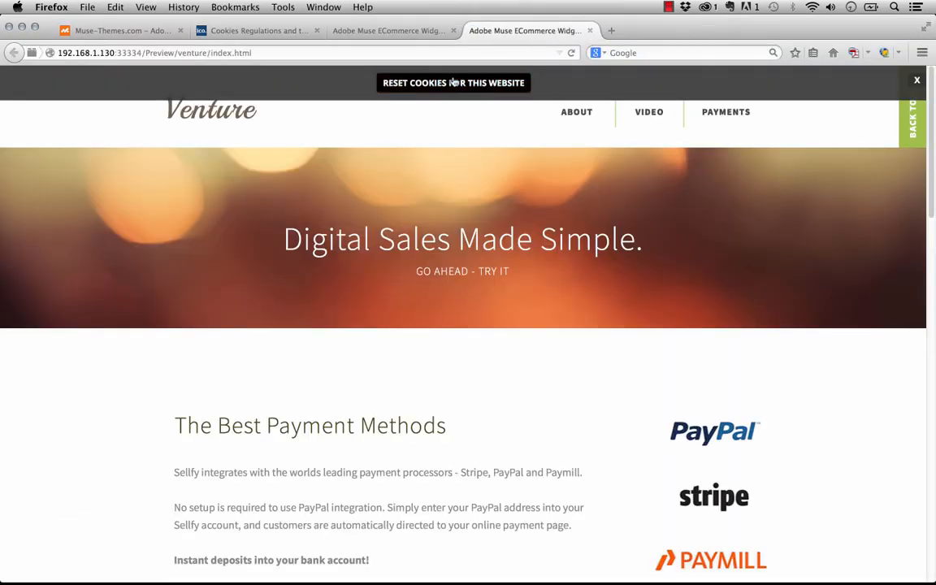
left_click(397, 82)
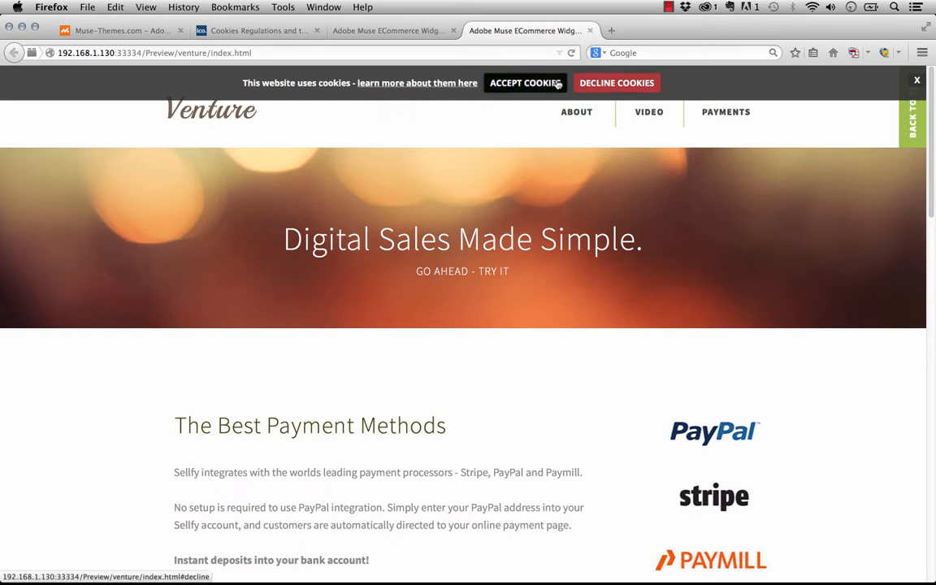
left_click(918, 83)
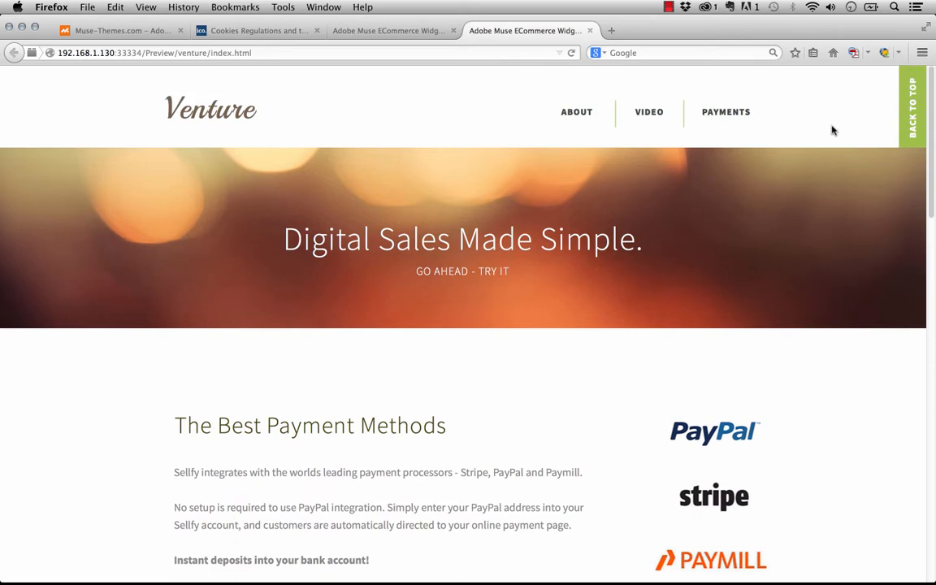
scroll(868, 471, "down", 3)
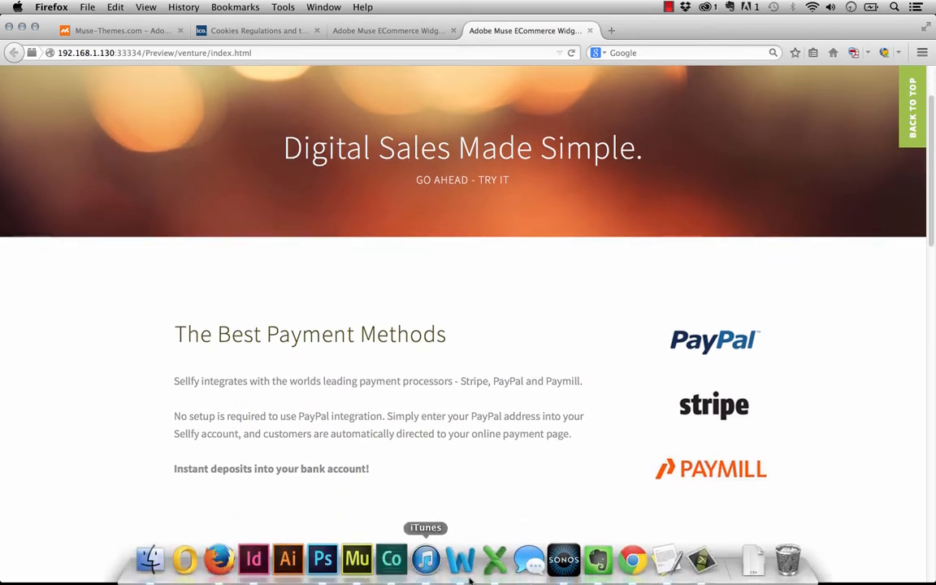
Step: Back in Adobe Muse, set the cookie notification widget's style to Small Bar and its small bar position to bottomright
left_click(362, 561)
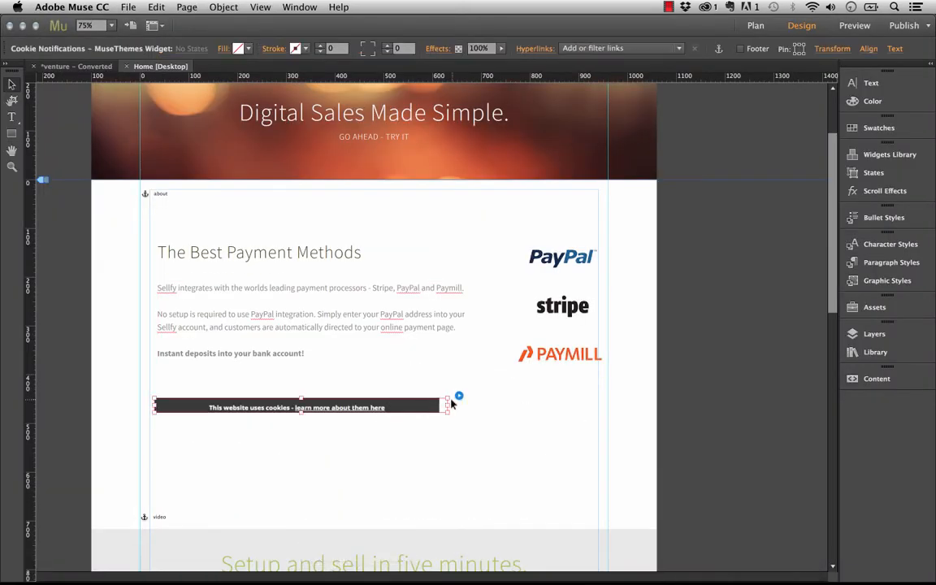
left_click(464, 399)
left_click(437, 409)
left_click(461, 396)
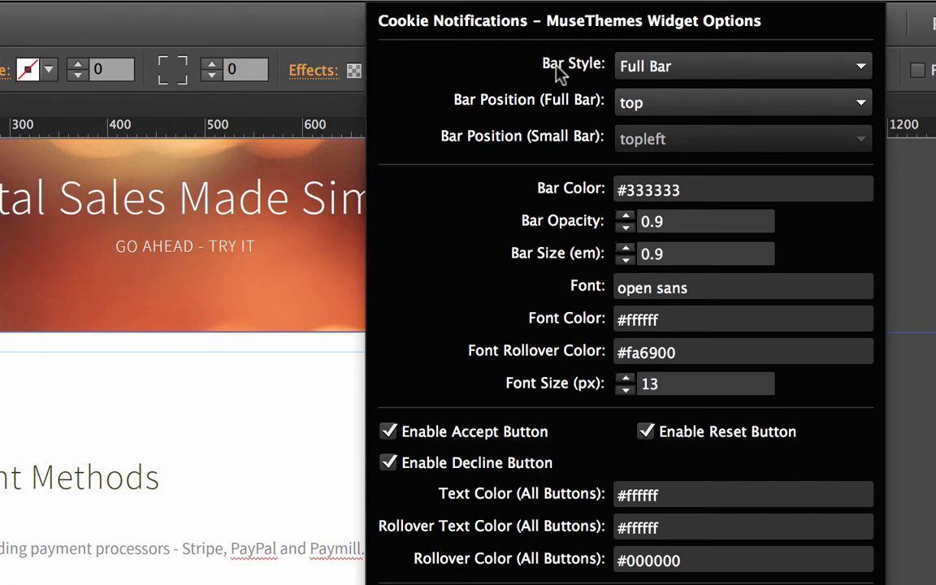
left_click(679, 69)
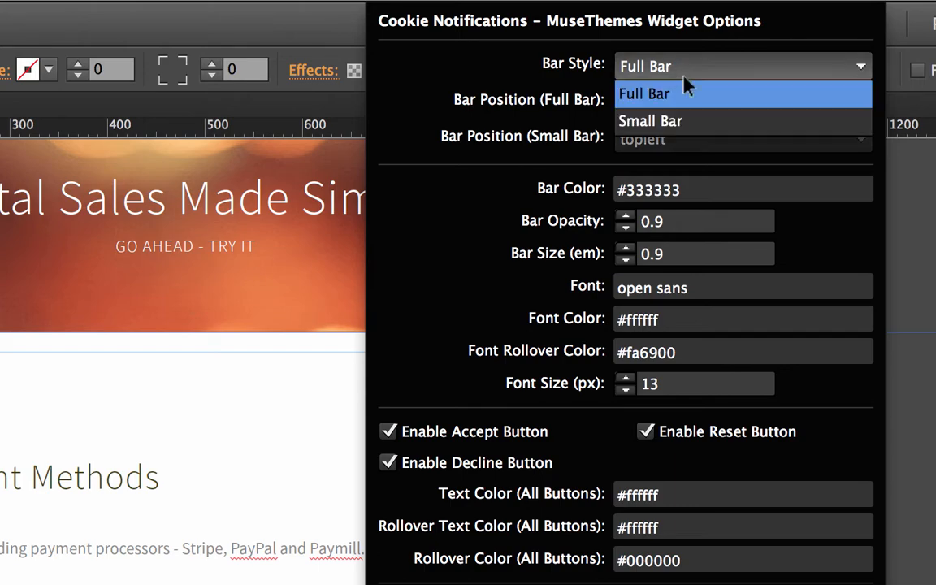
left_click(691, 122)
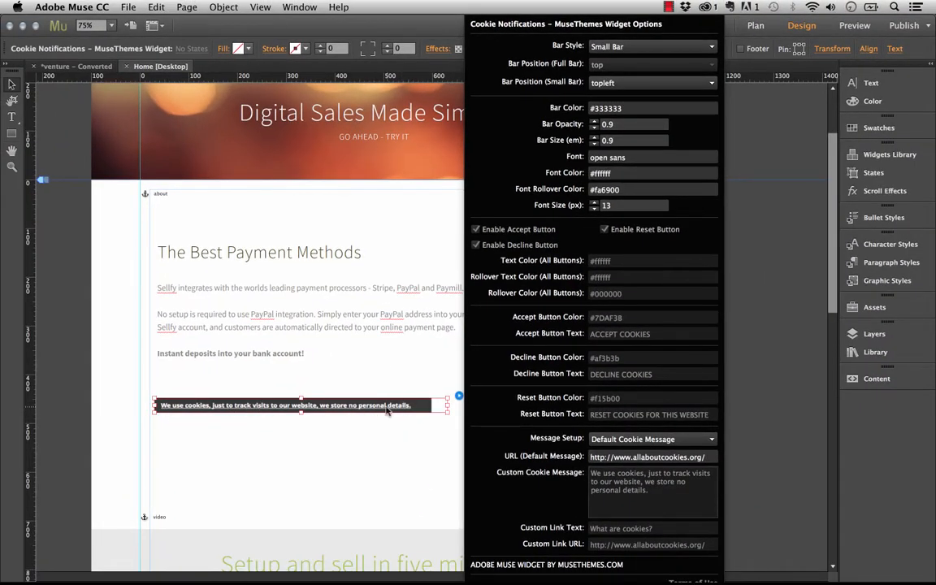
left_click(601, 85)
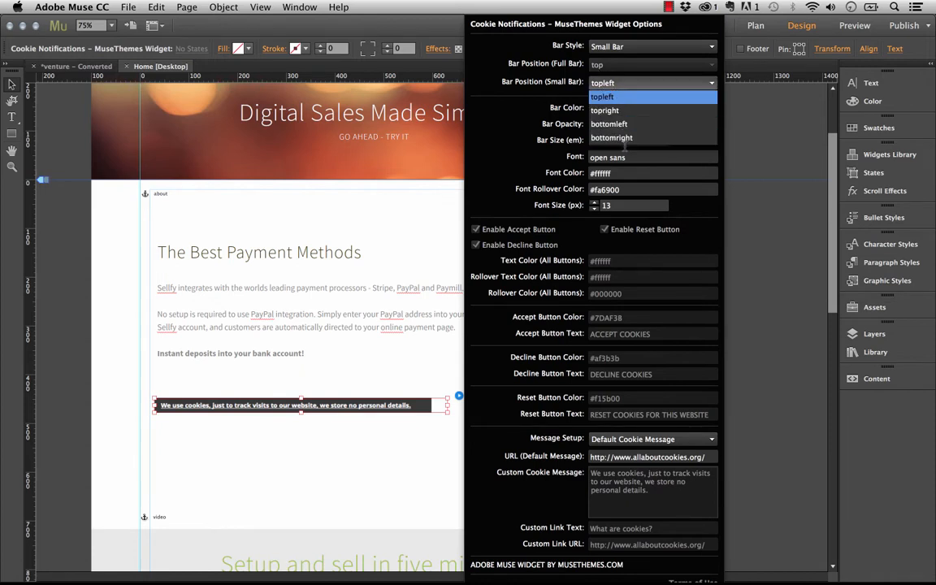
left_click(626, 138)
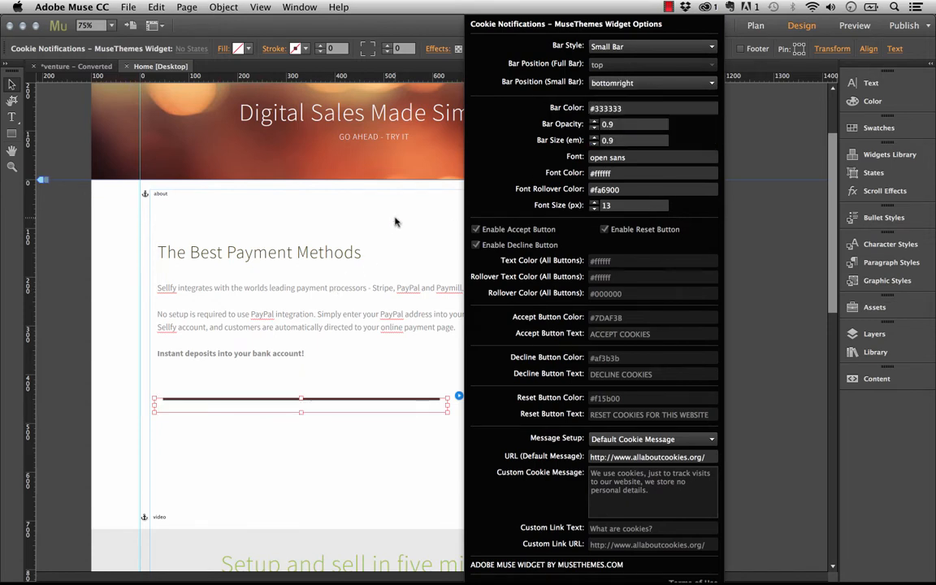
left_click(399, 487)
left_click(372, 408)
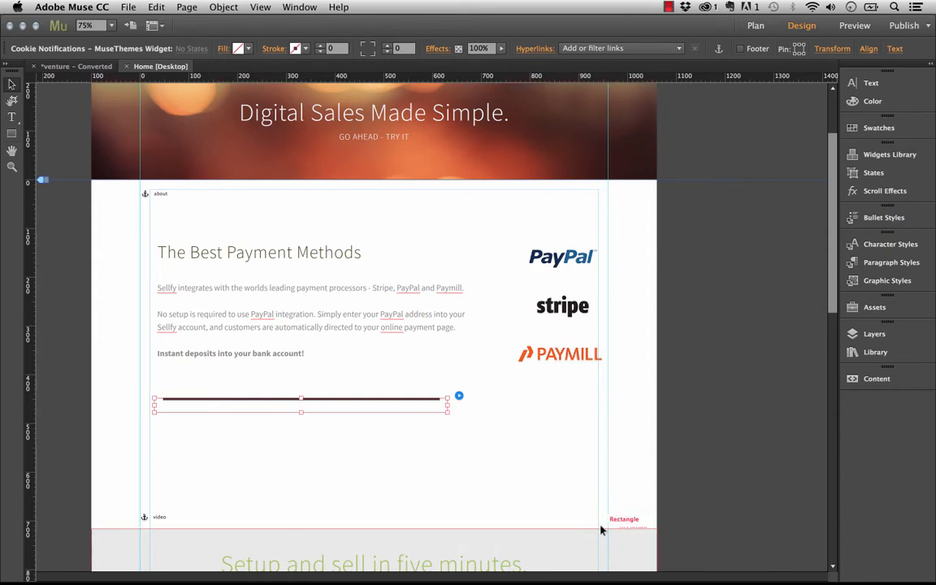
Step: Preview the page in the browser and check how the small cookie bar behaves while scrolling
left_click(406, 448)
left_click(124, 7)
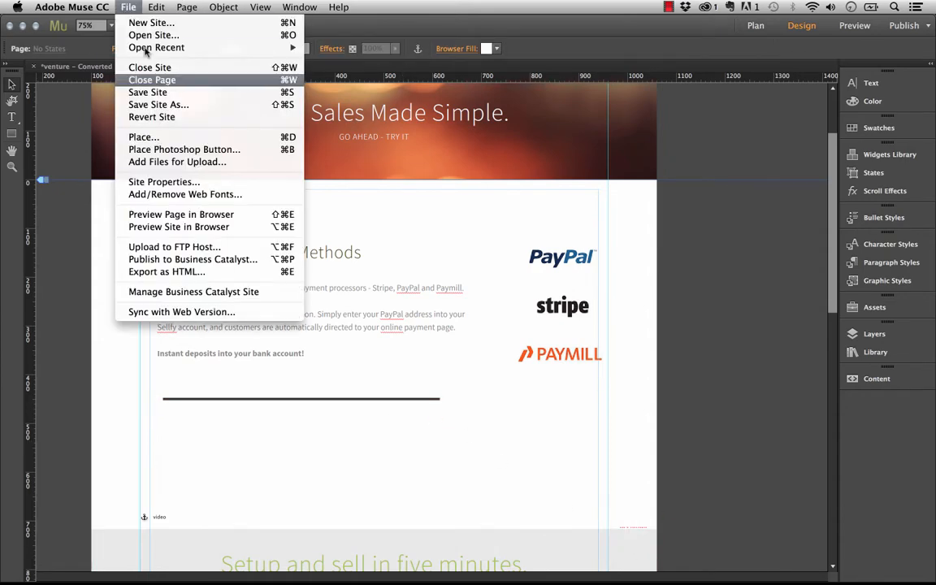
left_click(205, 216)
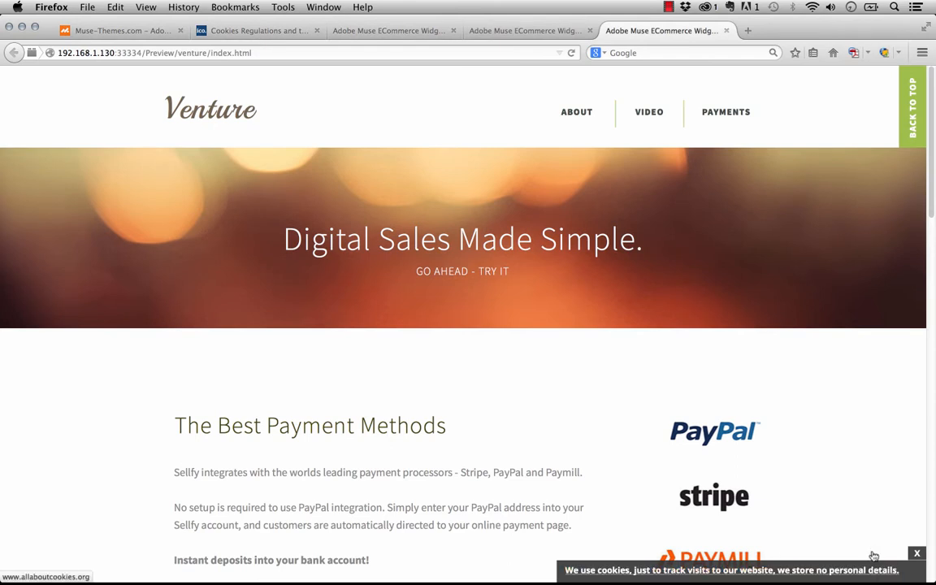
scroll(858, 541, "down", 2)
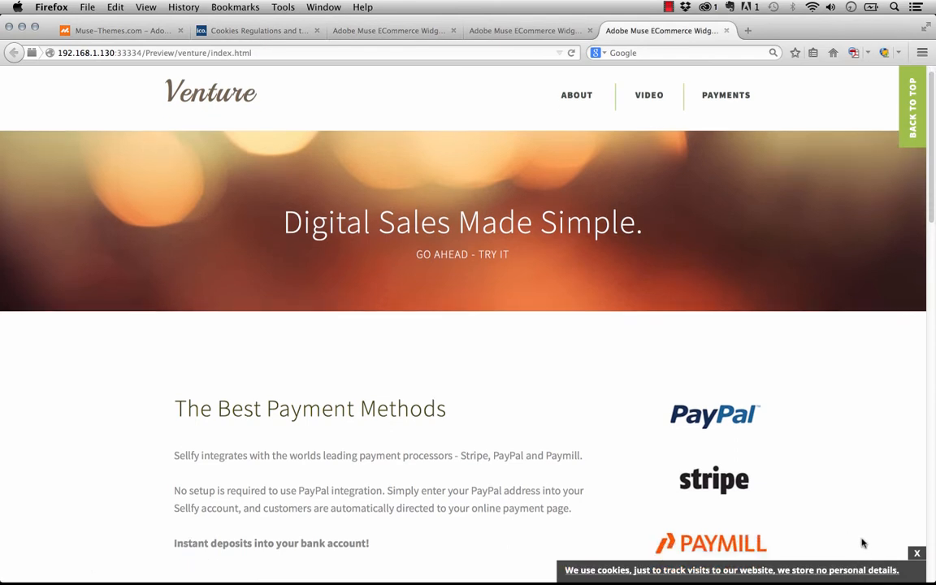
scroll(819, 554, "up", 2)
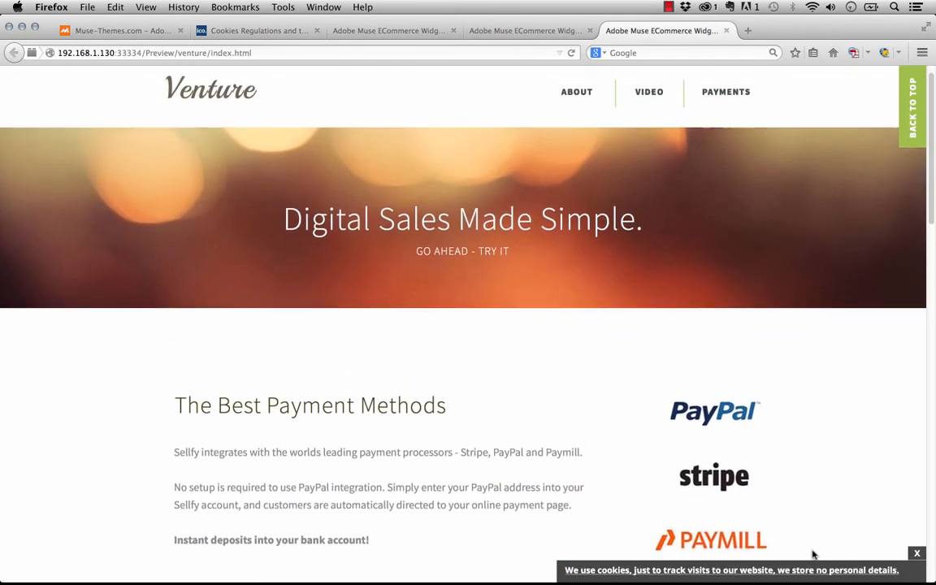
scroll(805, 561, "down", 4)
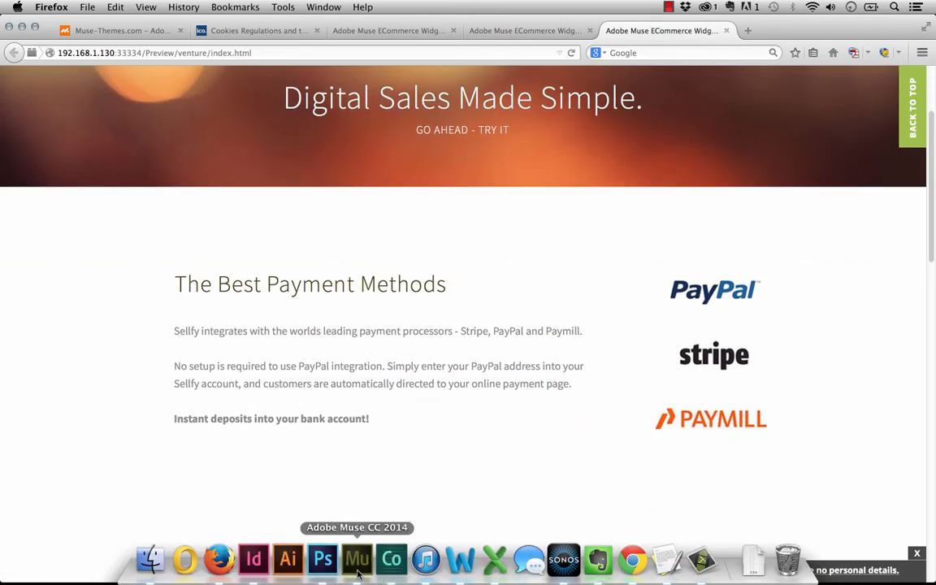
Step: Return to Adobe Muse and set the cookie widget's style to Full Bar with its full bar position at bottom
left_click(360, 560)
mouse_move(294, 404)
left_mouse_down()
mouse_move(529, 407)
mouse_move(340, 208)
mouse_move(351, 304)
mouse_move(693, 435)
mouse_move(790, 424)
mouse_move(347, 433)
mouse_move(335, 463)
mouse_move(351, 437)
mouse_move(375, 424)
mouse_move(351, 436)
mouse_move(278, 428)
mouse_move(304, 413)
left_mouse_up()
left_click(461, 403)
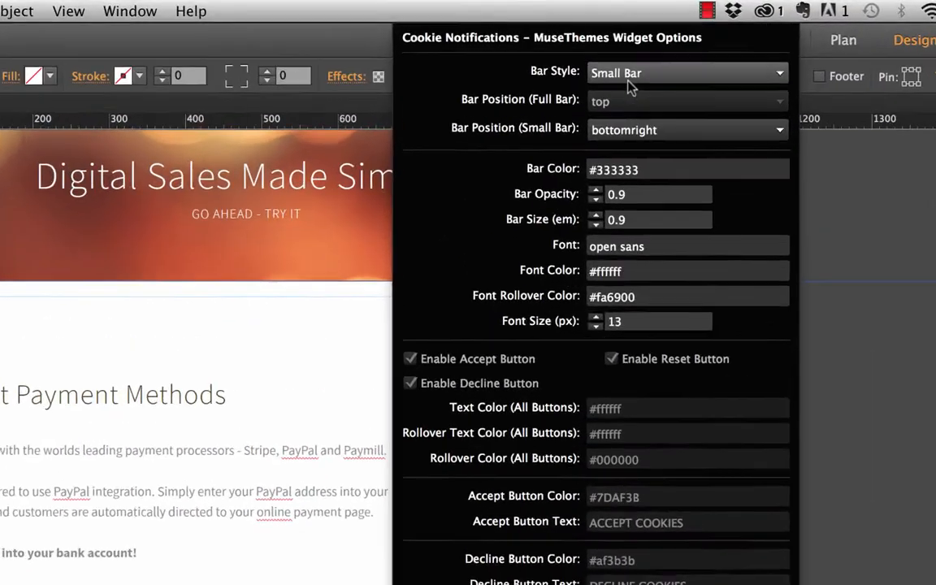
left_click(630, 78)
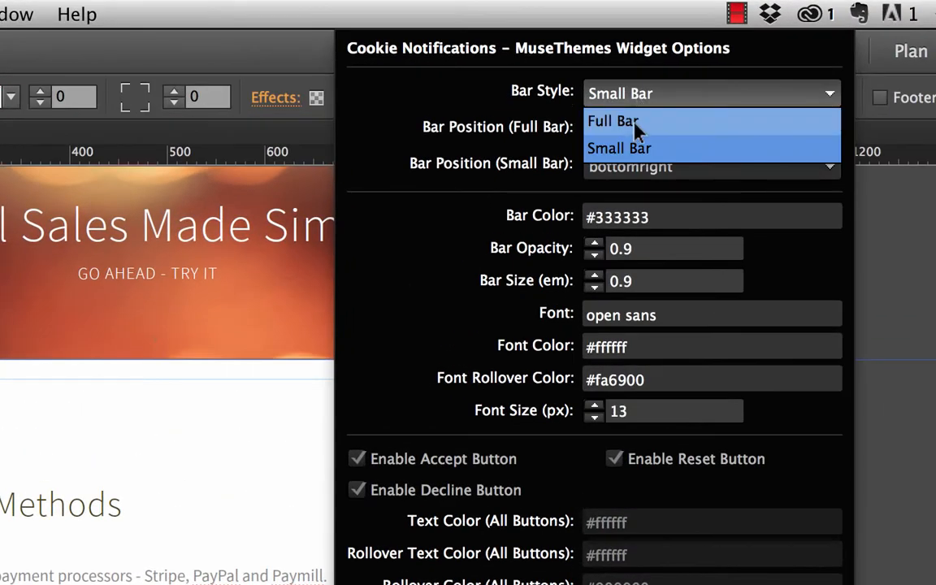
left_click(624, 93)
left_click(622, 137)
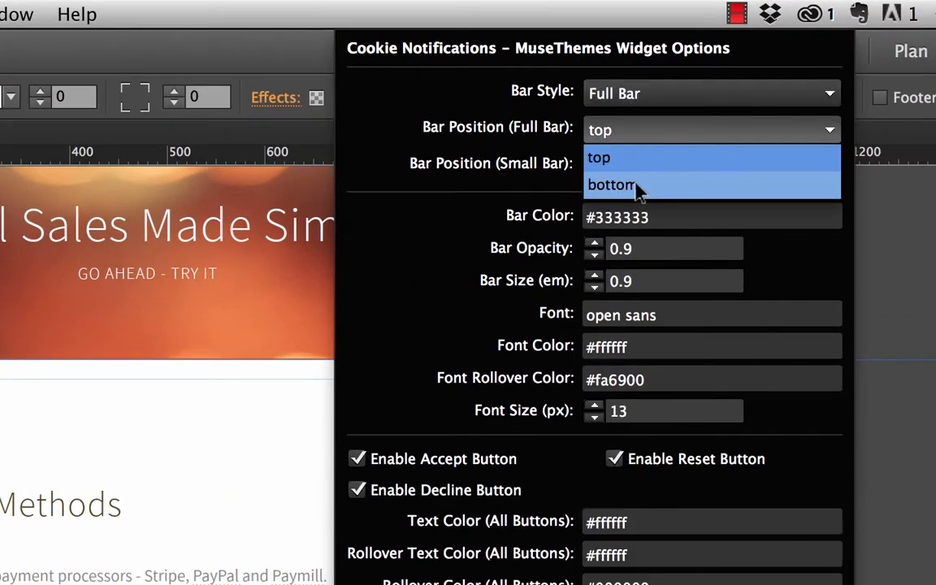
left_click(637, 183)
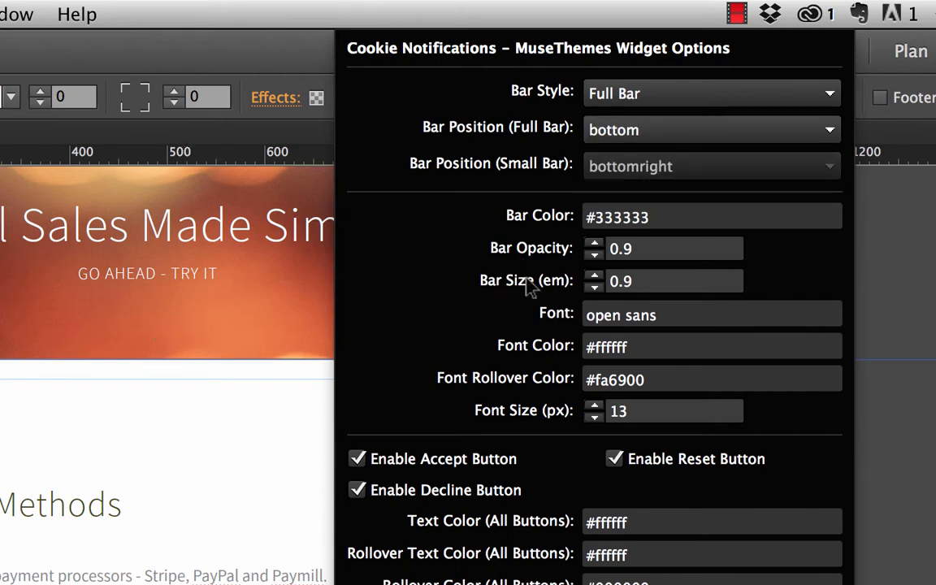
Step: Set the cookie notification widget's bar color to #22a5bf
left_click(647, 217)
left_click_drag(648, 216, 595, 216)
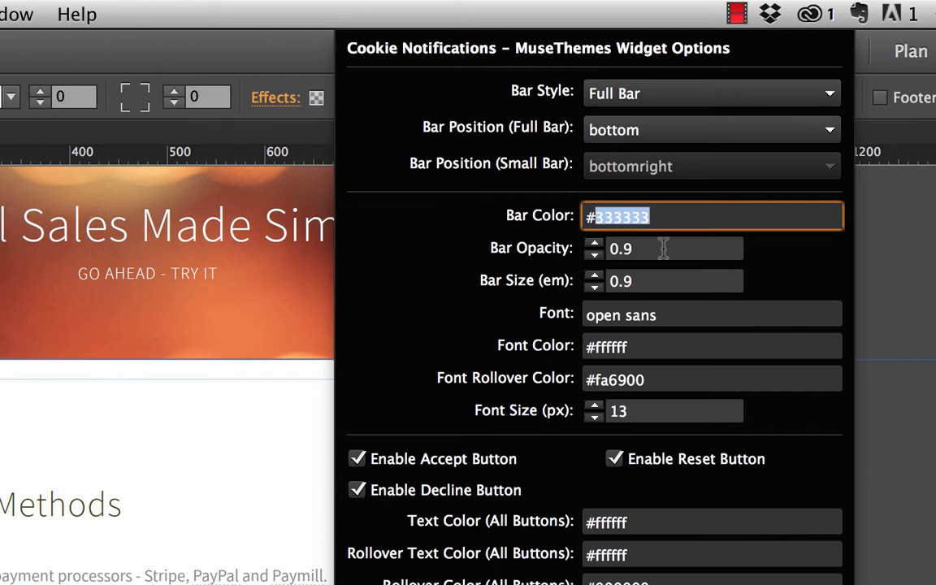
type("22a5bf")
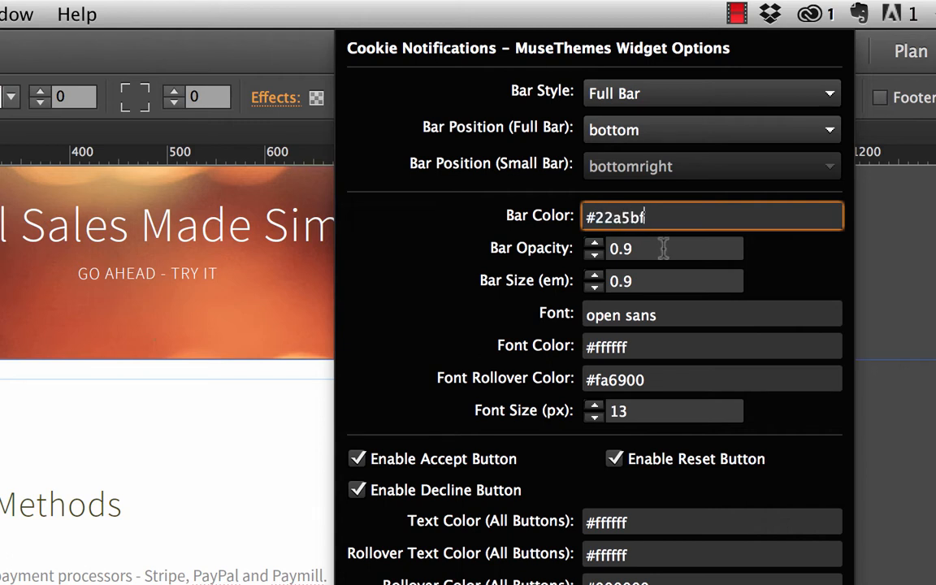
Step: Set the cookie notification widget's bar opacity to 1 and its bar size to 1.4 em
left_click(663, 248)
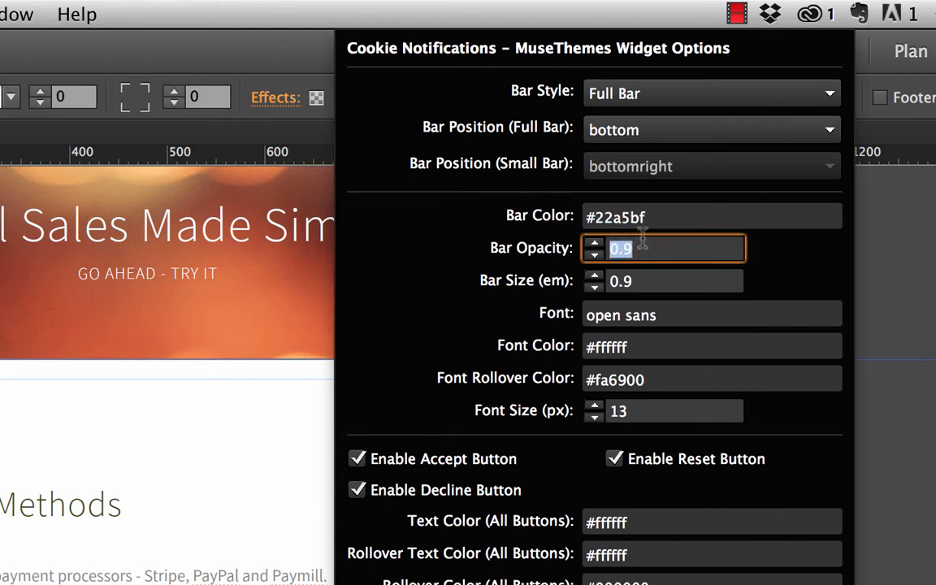
left_click(642, 248)
left_click_drag(642, 249, 590, 250)
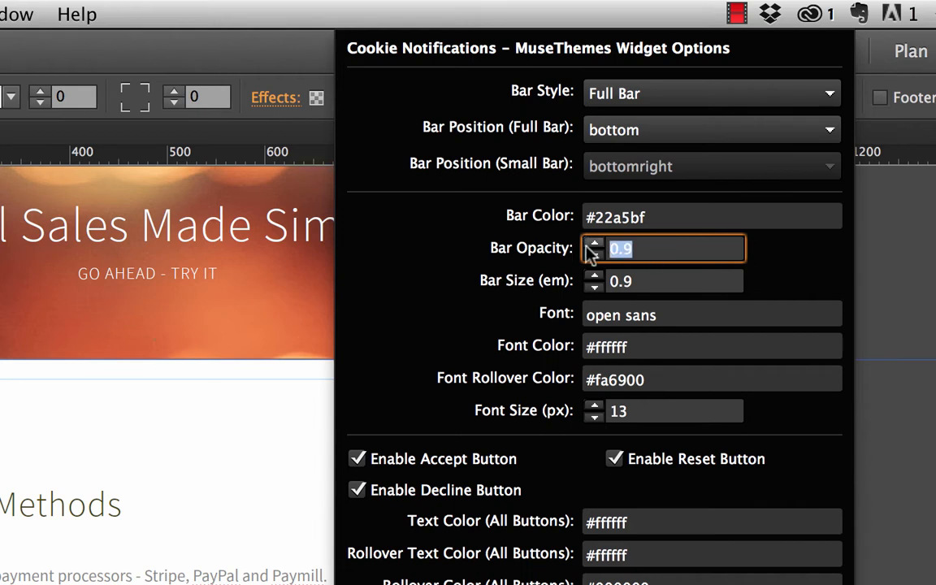
type("1")
key("Tab")
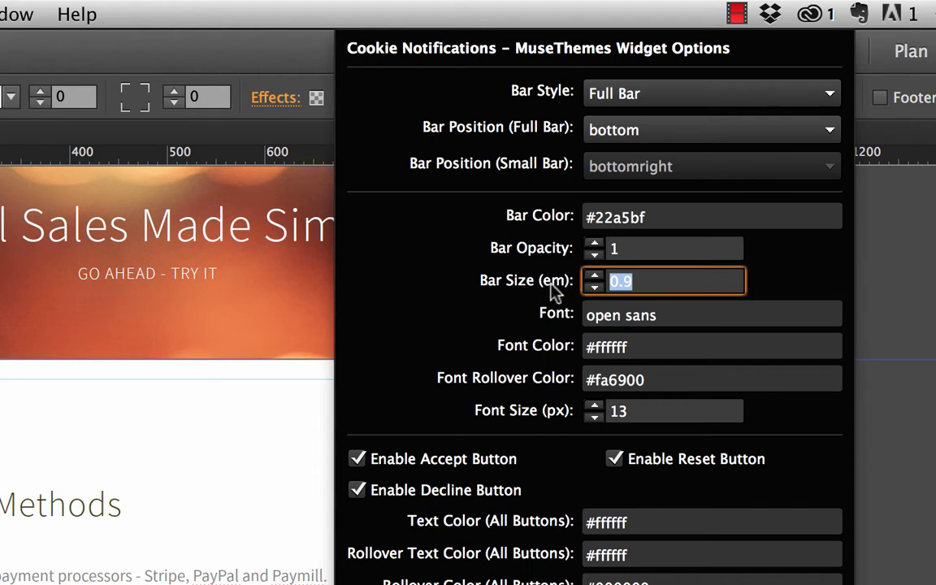
left_click_drag(619, 282, 555, 279)
type("1.4")
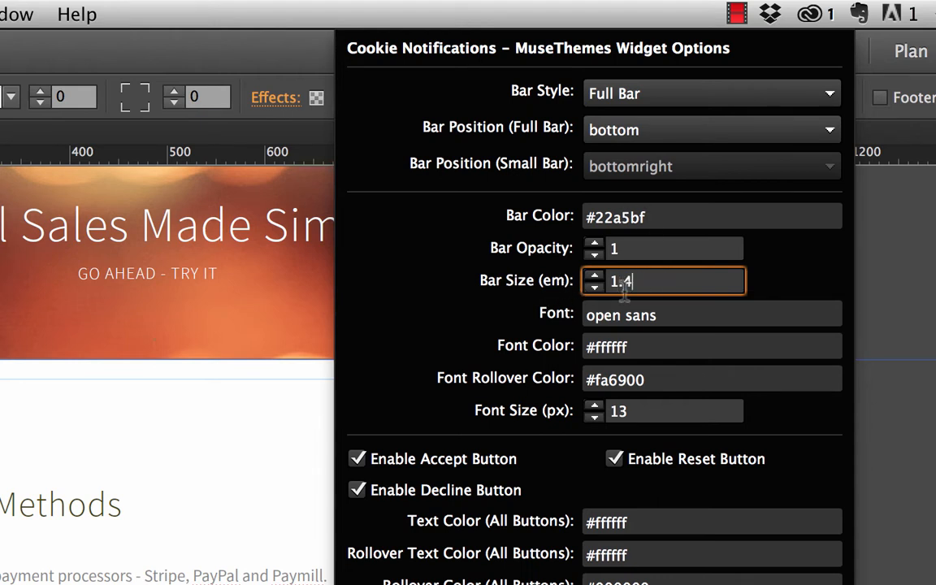
key("Return")
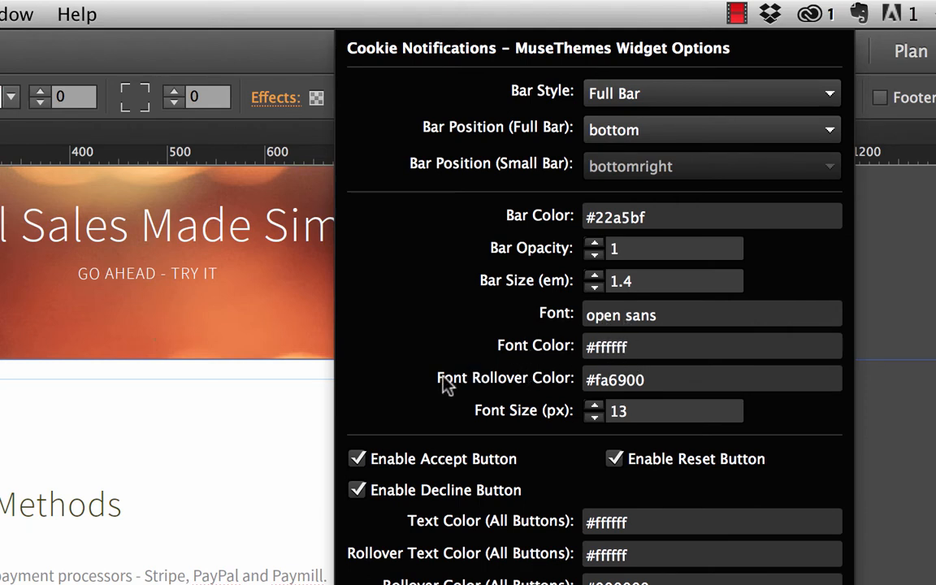
Step: Set the cookie bar's font rollover color to #000000
left_click(634, 382)
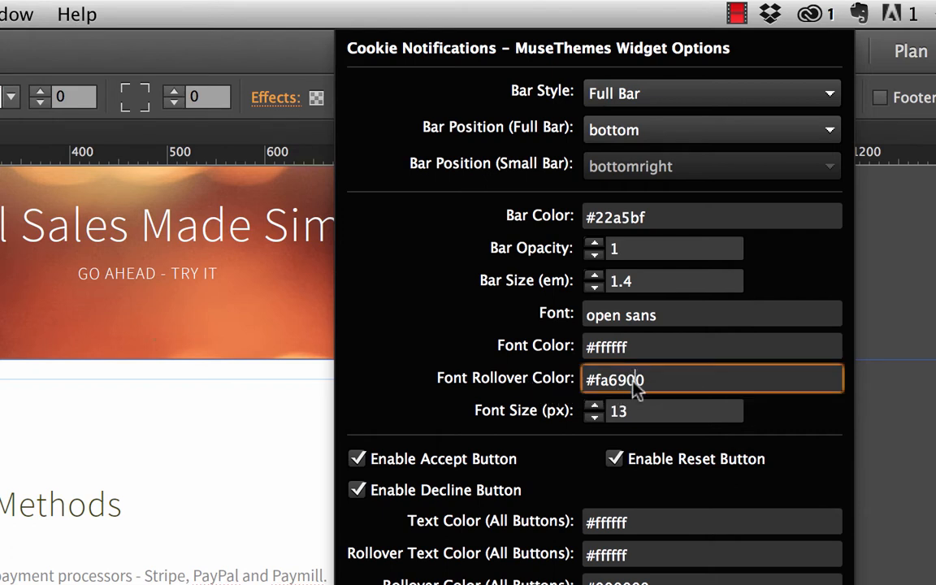
double_click(657, 380)
type("000000")
key("Return")
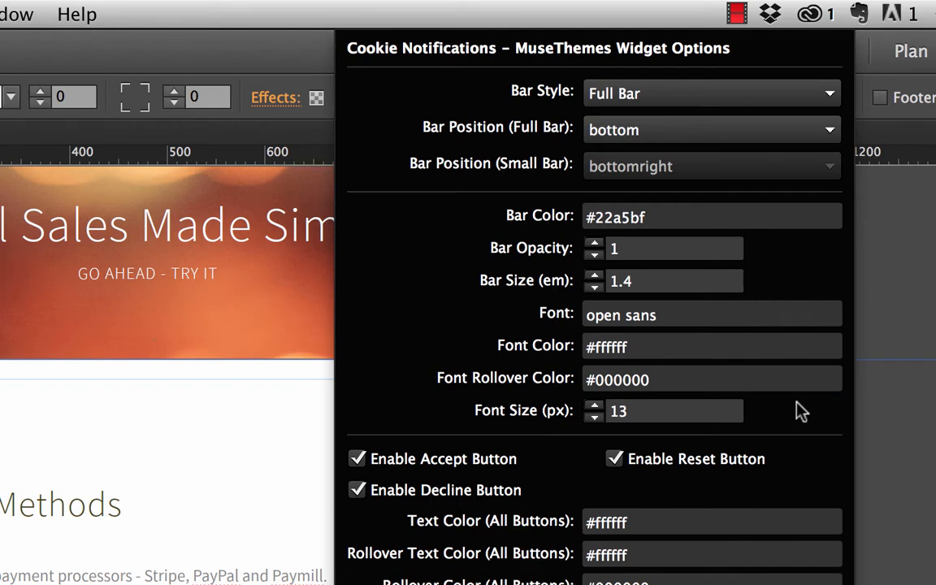
Step: Increase the cookie bar's font size to 14 px and disable its decline button
left_click(596, 405)
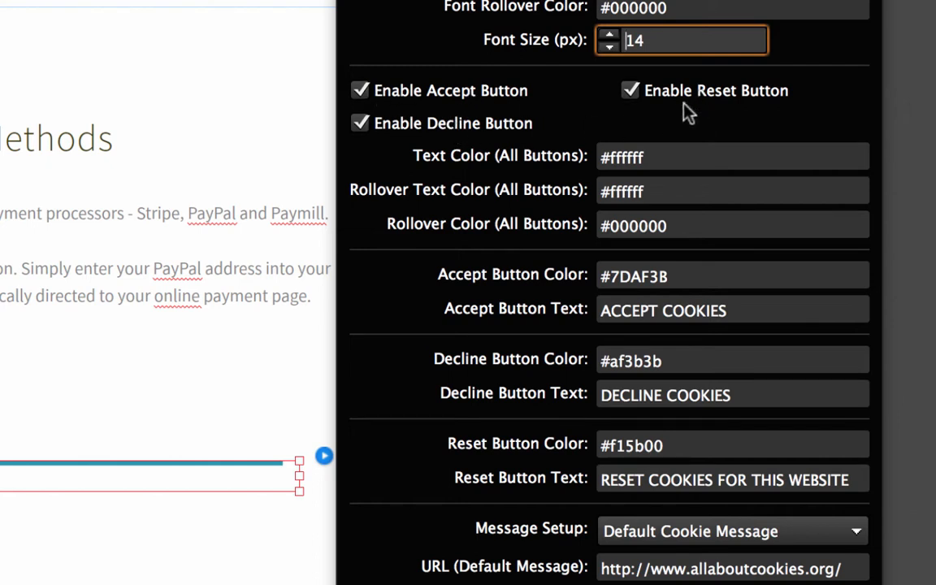
left_click(359, 124)
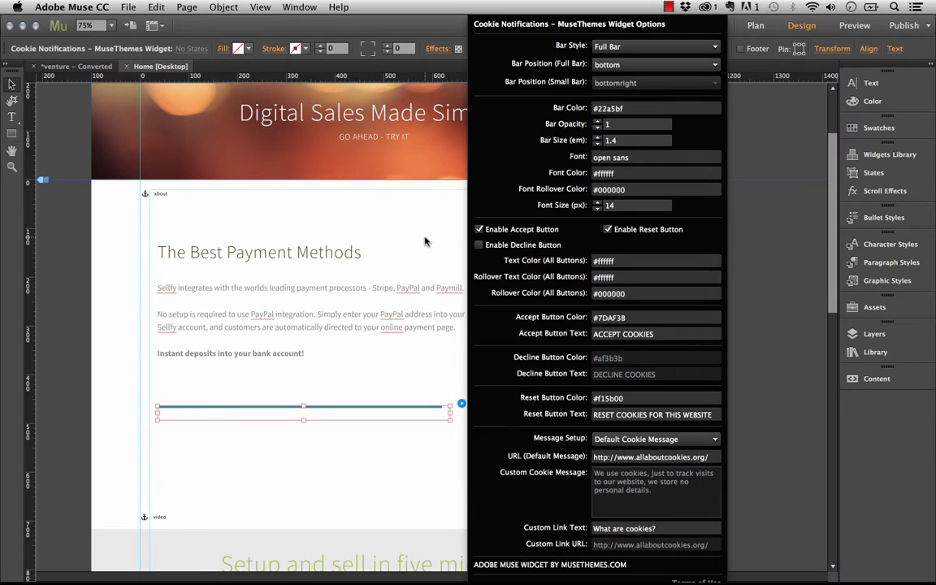
Step: Preview the page in the browser and test the cookie bar by accepting cookies and resetting them for the website
left_click(300, 208)
left_click(130, 7)
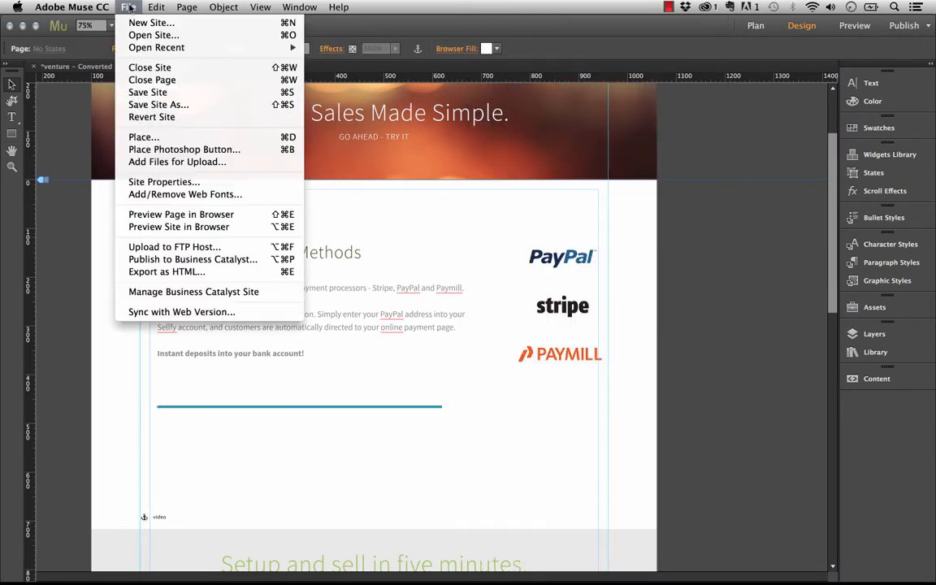
left_click(203, 214)
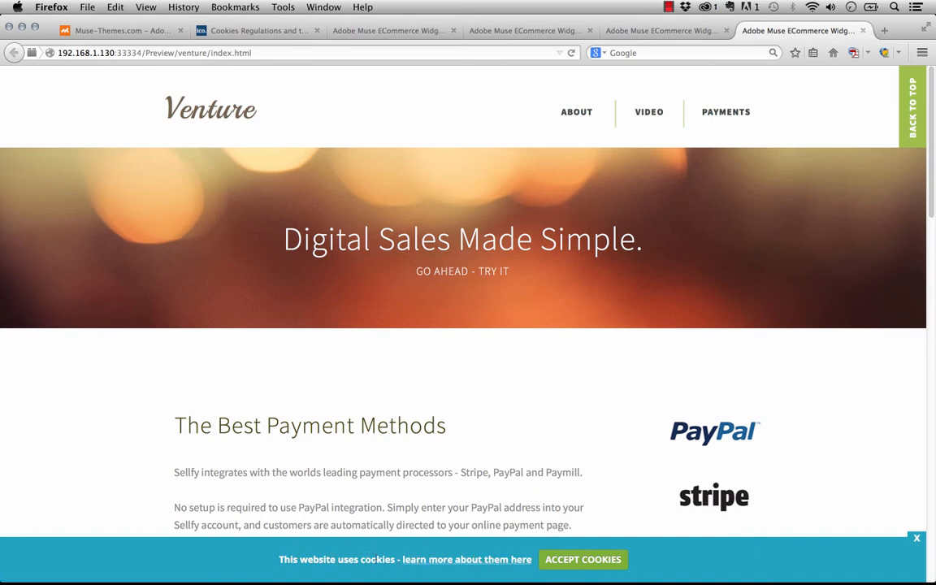
left_click(593, 569)
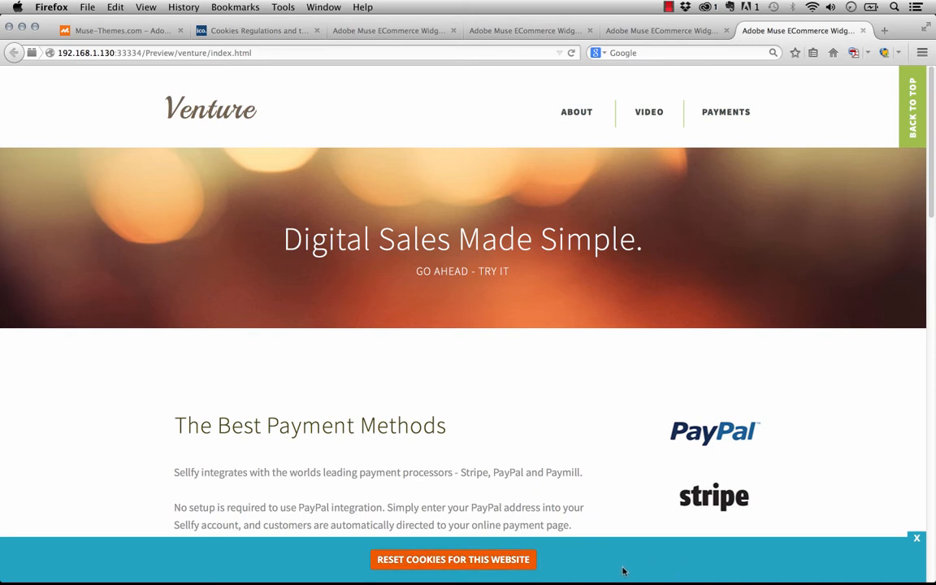
left_click(499, 561)
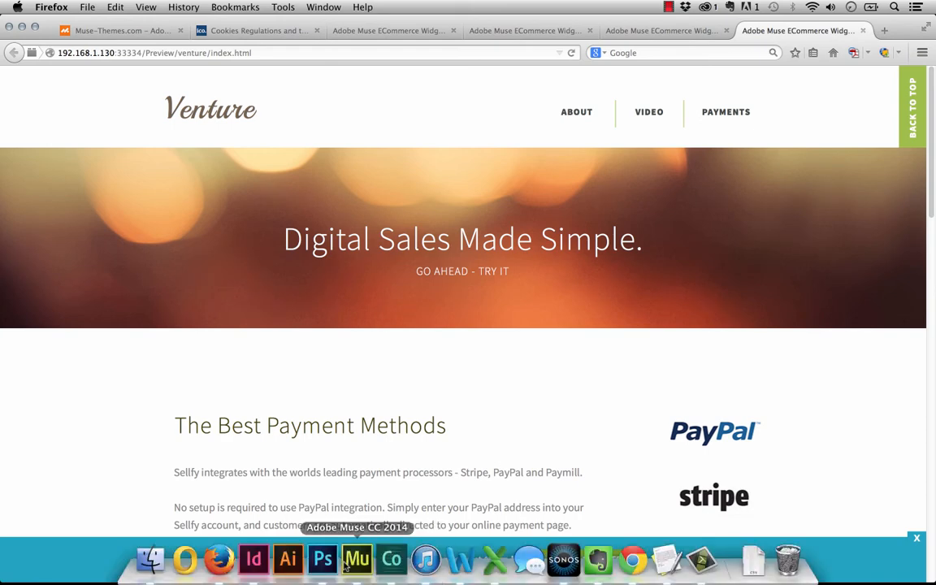
Step: Switch back to Adobe Muse and reopen the options of the cookie notification widget below the payment text
left_click(354, 562)
left_click(409, 413)
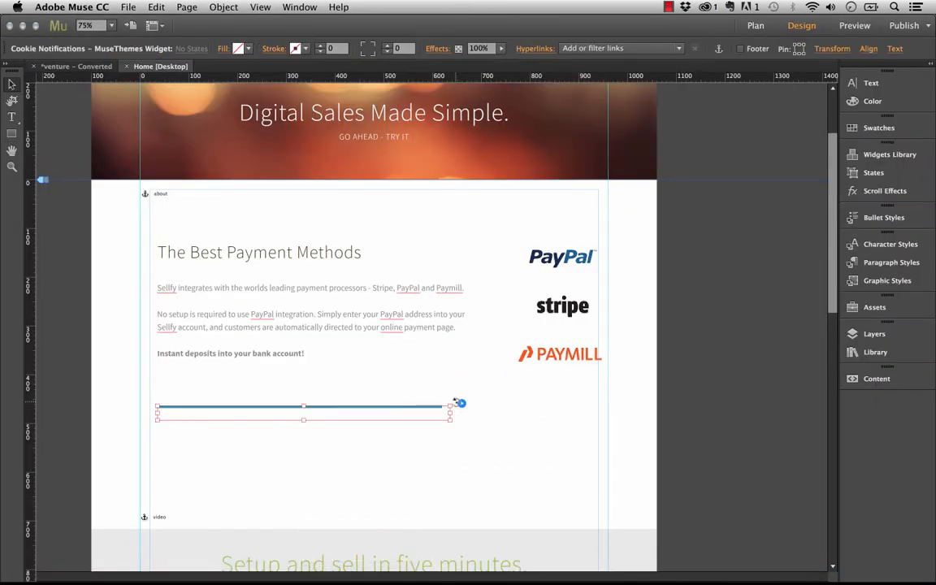
left_click(468, 408)
left_click(446, 411)
left_click(462, 404)
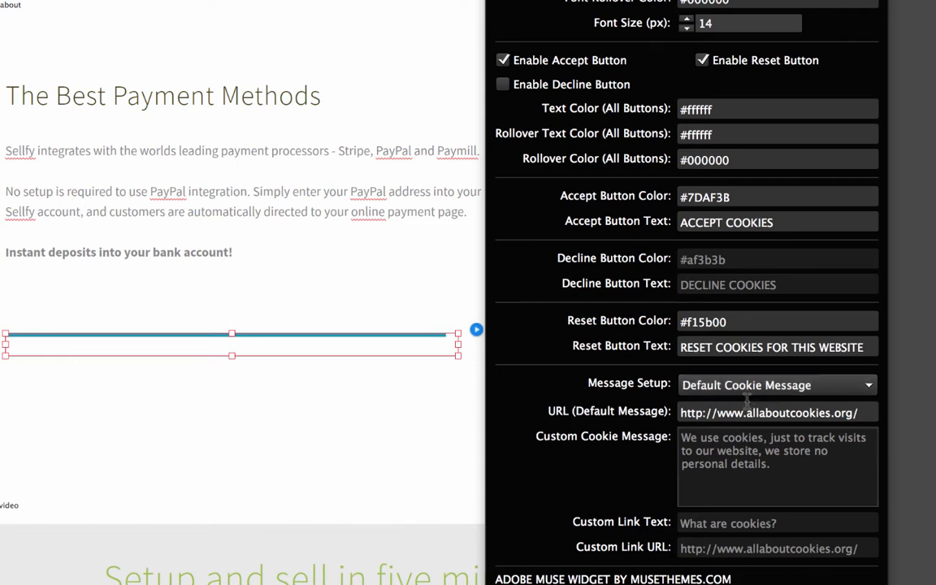
Step: Set the cookie widget's message setup to Custom Messages and review the custom message and link text
left_click(681, 414)
left_click_drag(681, 414, 860, 414)
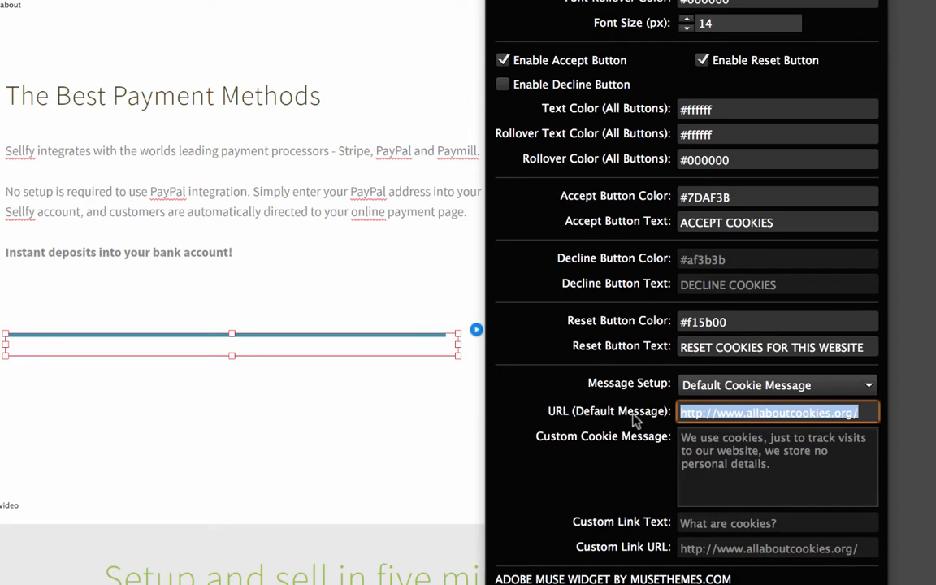
left_click(806, 415)
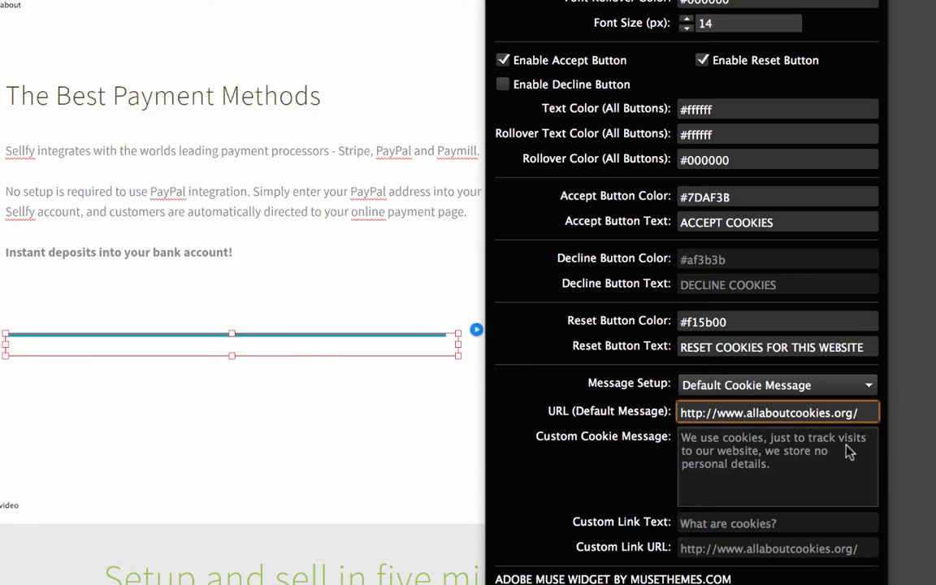
left_click(773, 387)
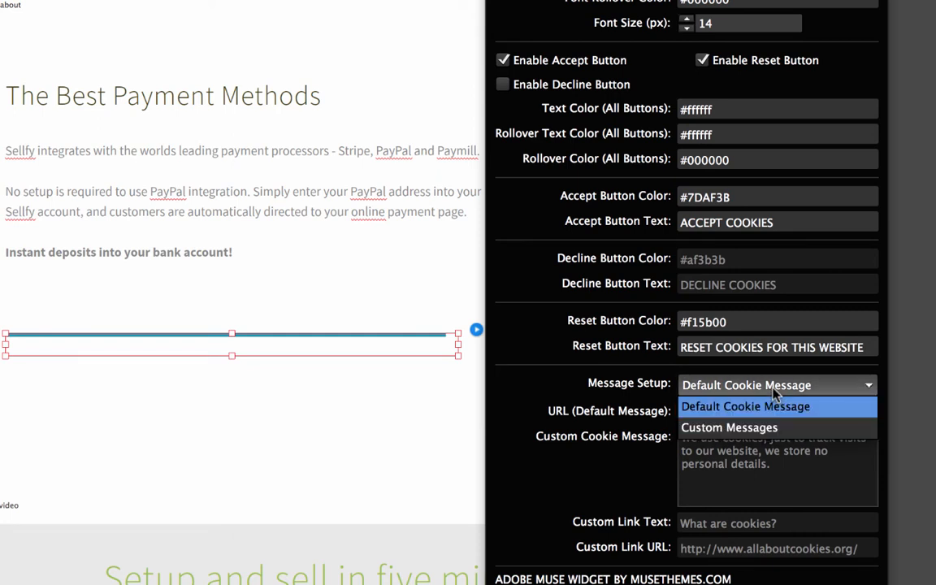
left_click(764, 430)
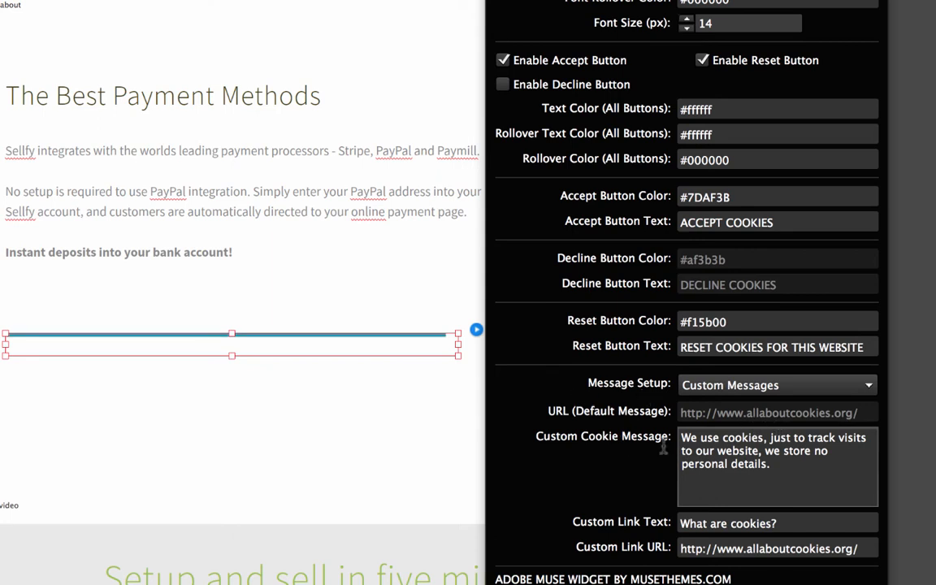
left_click(752, 445)
left_click_drag(830, 462, 654, 425)
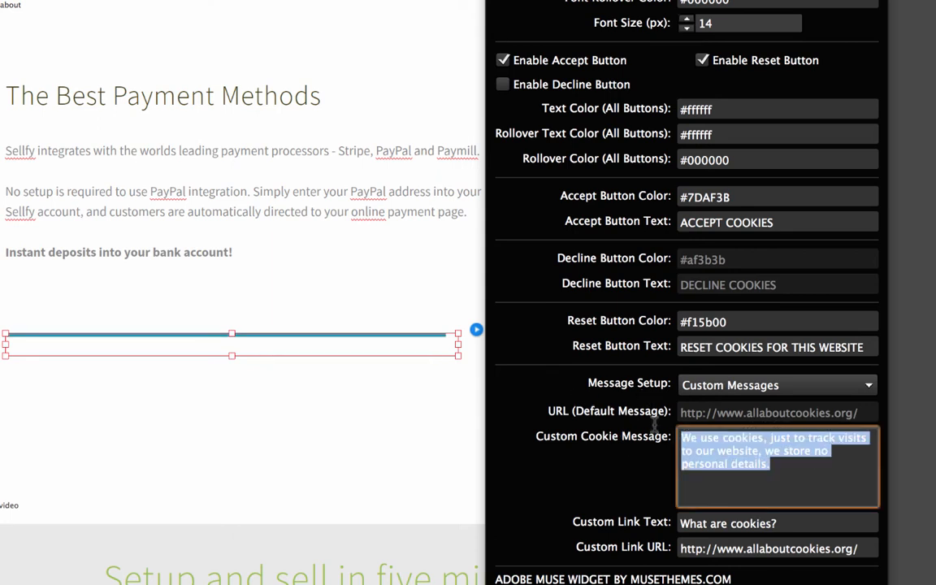
left_click(739, 460)
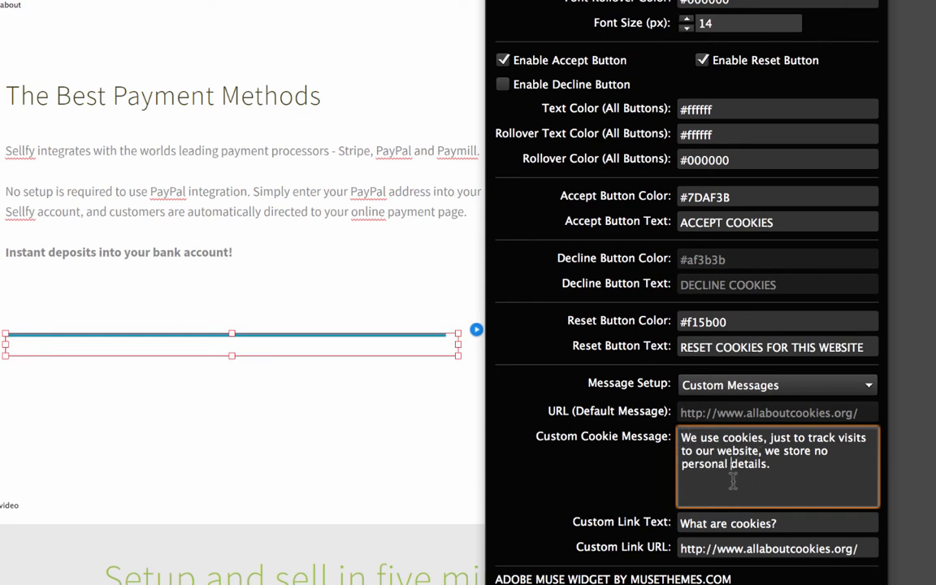
left_click(733, 524)
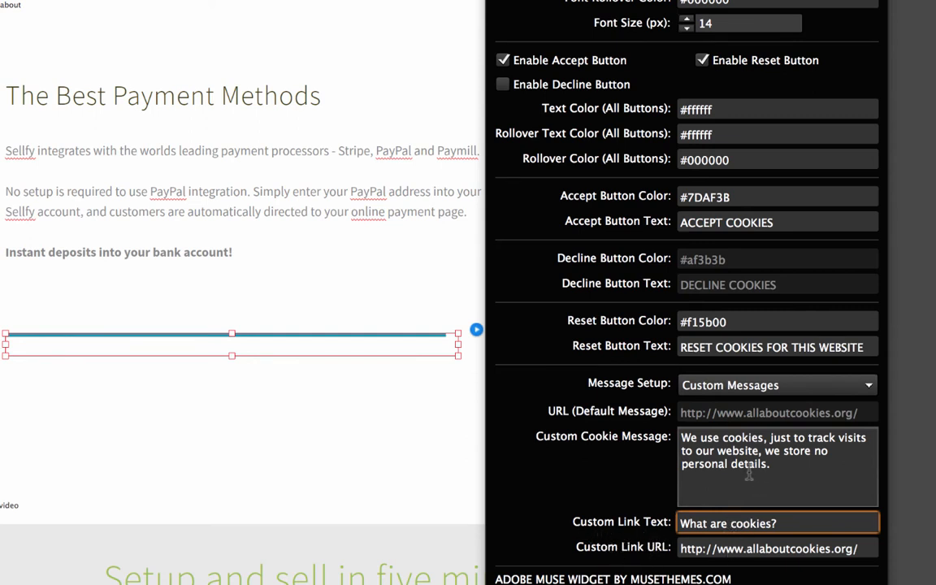
Step: Preview the page in the browser and check how the custom cookie message displays while scrolling
left_click(128, 6)
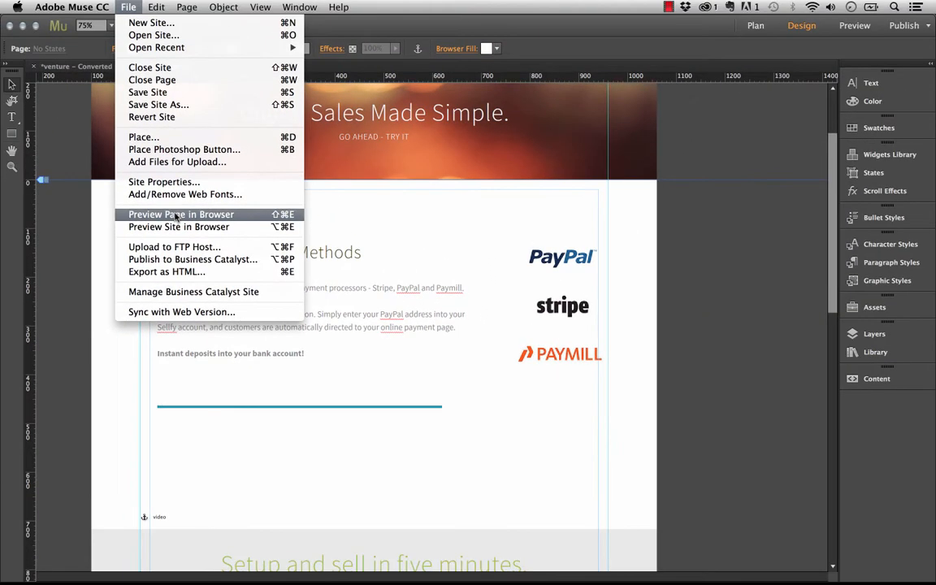
left_click(175, 217)
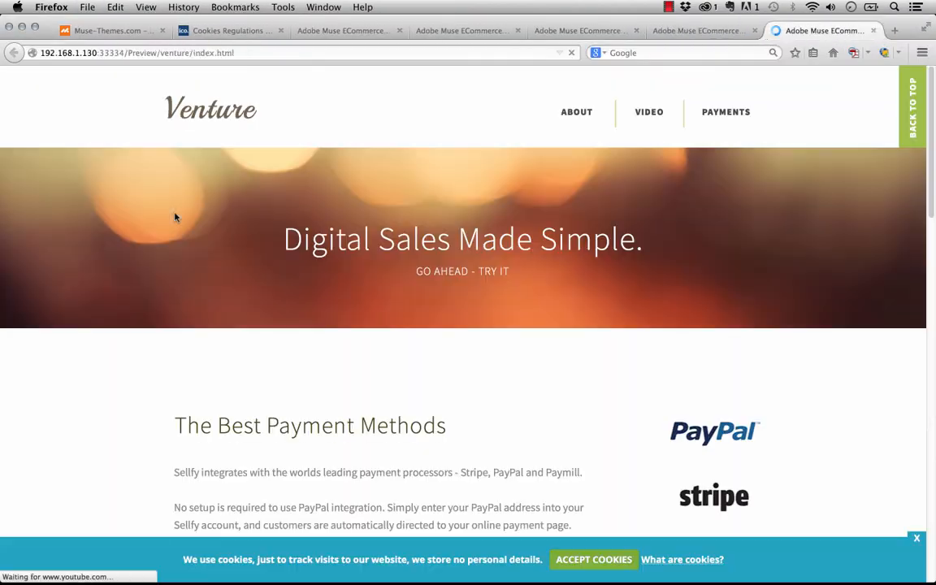
scroll(866, 399, "down", 5)
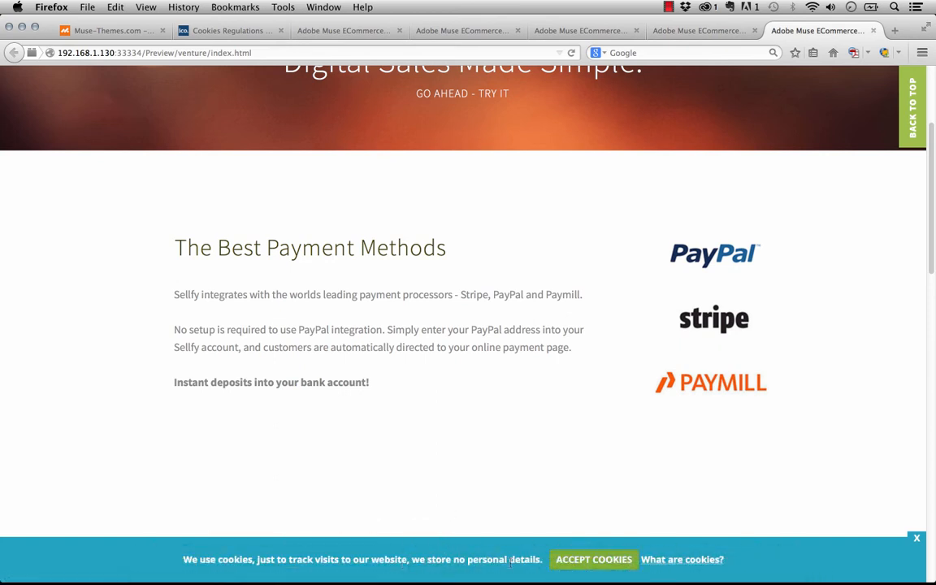
Step: Return to Adobe Muse and change the cookie widget's custom link text to "Learn More"
mouse_move(420, 567)
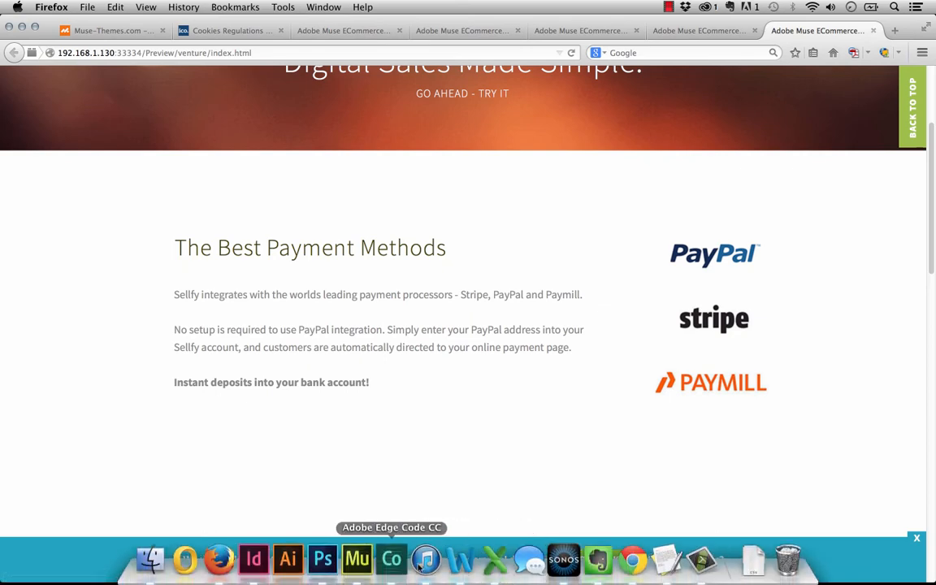
left_click(357, 560)
left_click(431, 412)
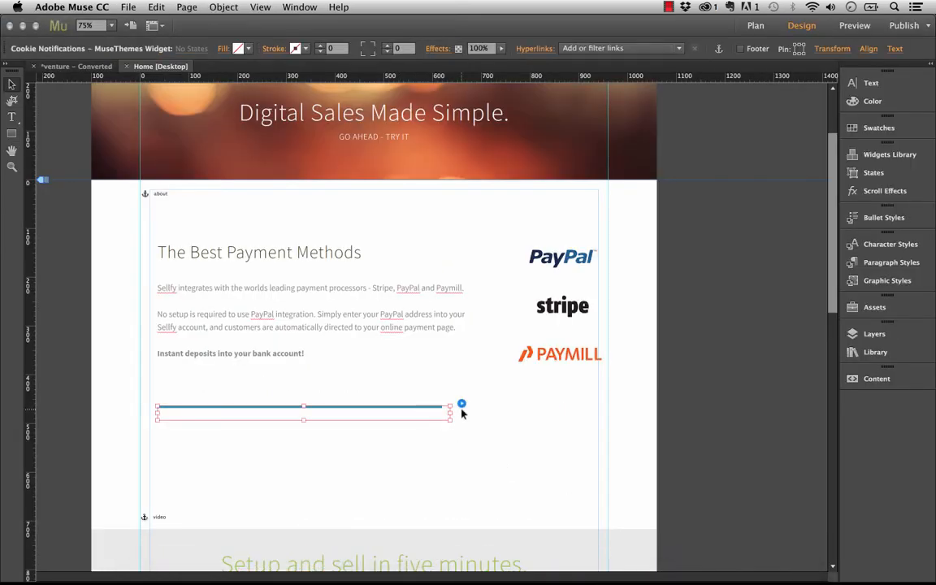
left_click(461, 404)
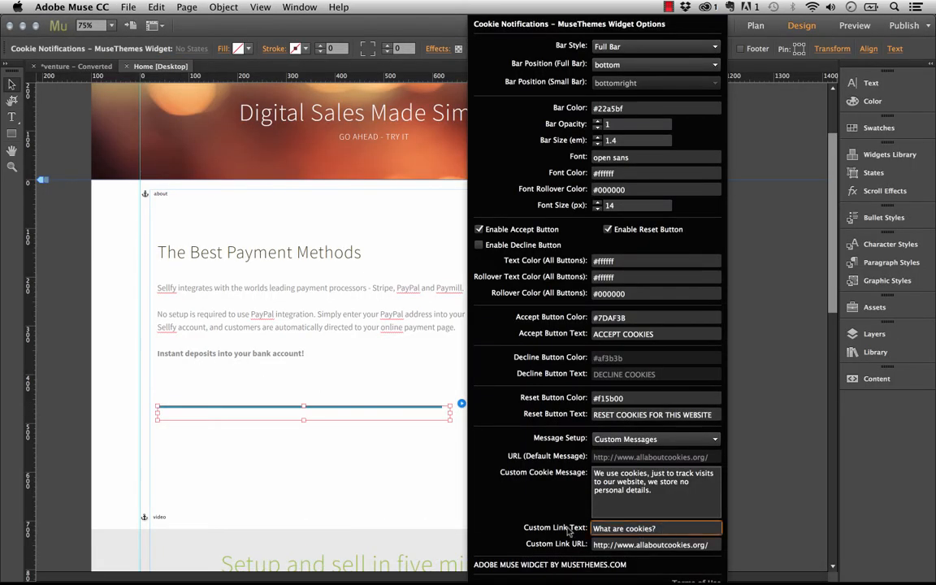
triple_click(641, 527)
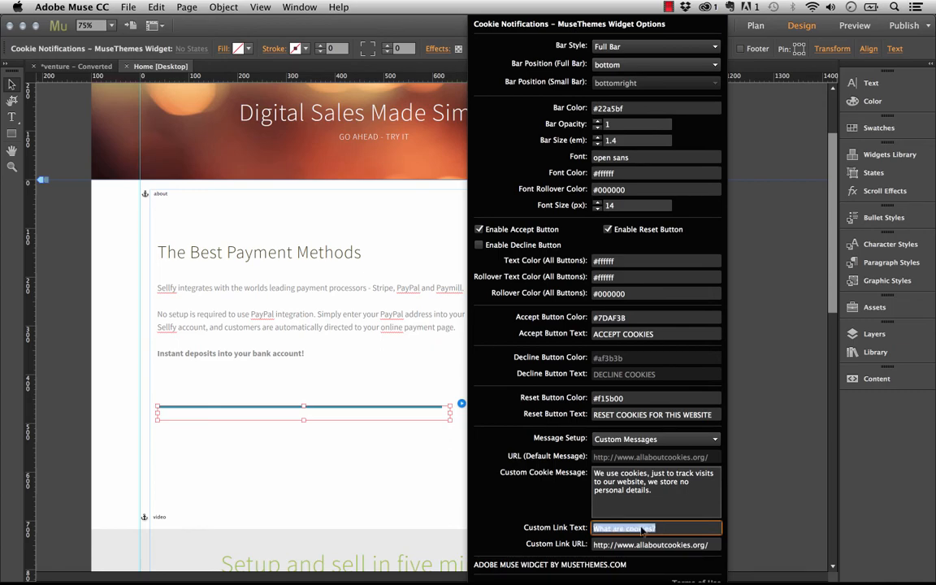
type("LEA")
key("BackSpace")
key("BackSpace")
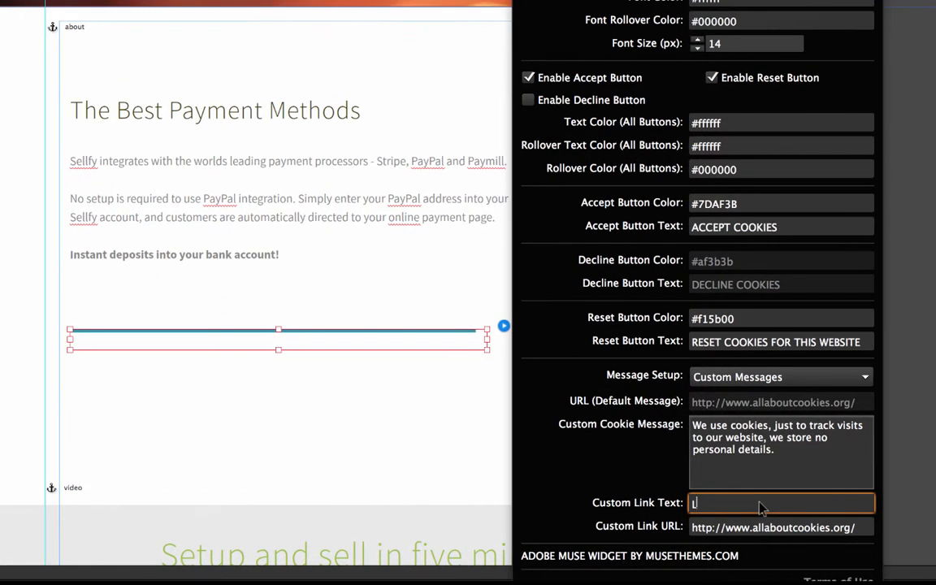
type("earn More")
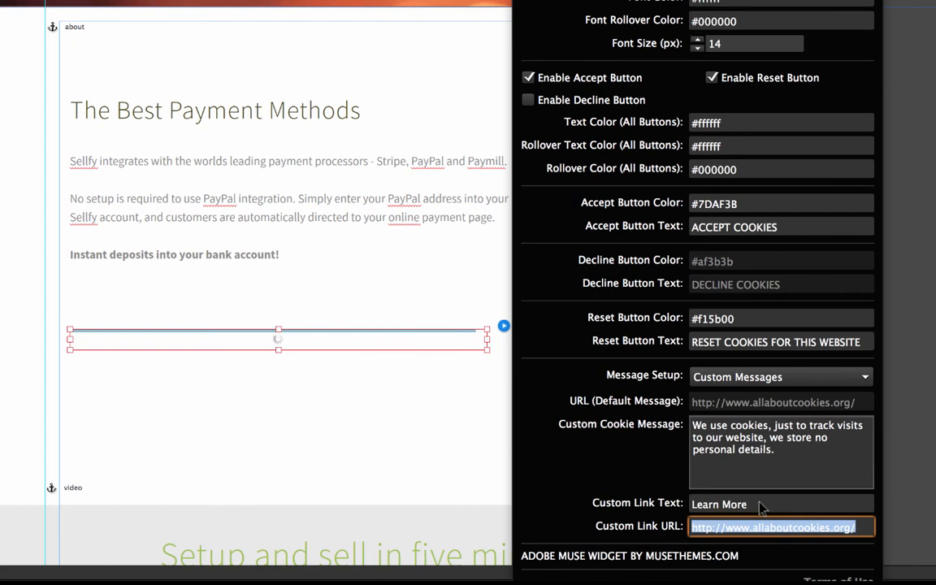
Step: Enable the decline button again in the cookie notification widget's options
left_click(744, 451)
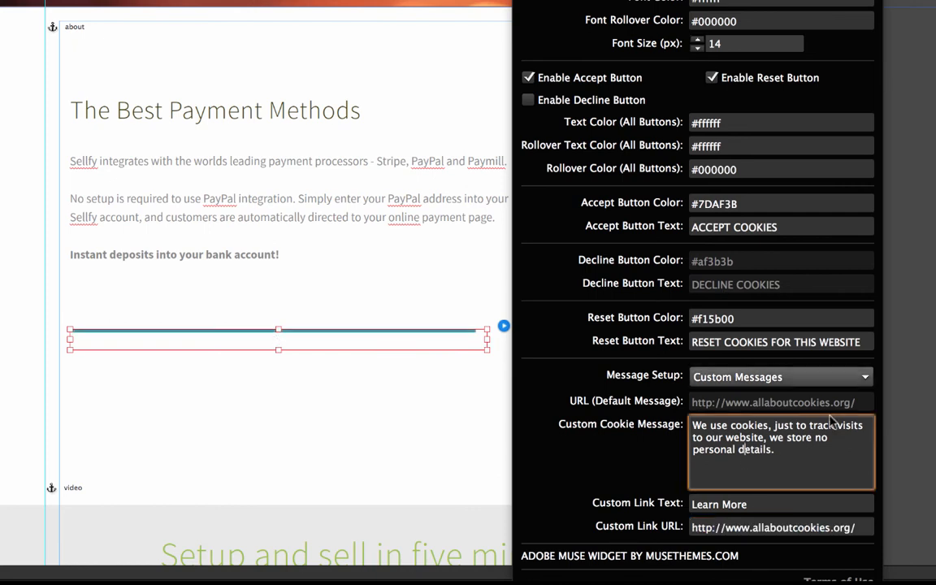
left_click(603, 105)
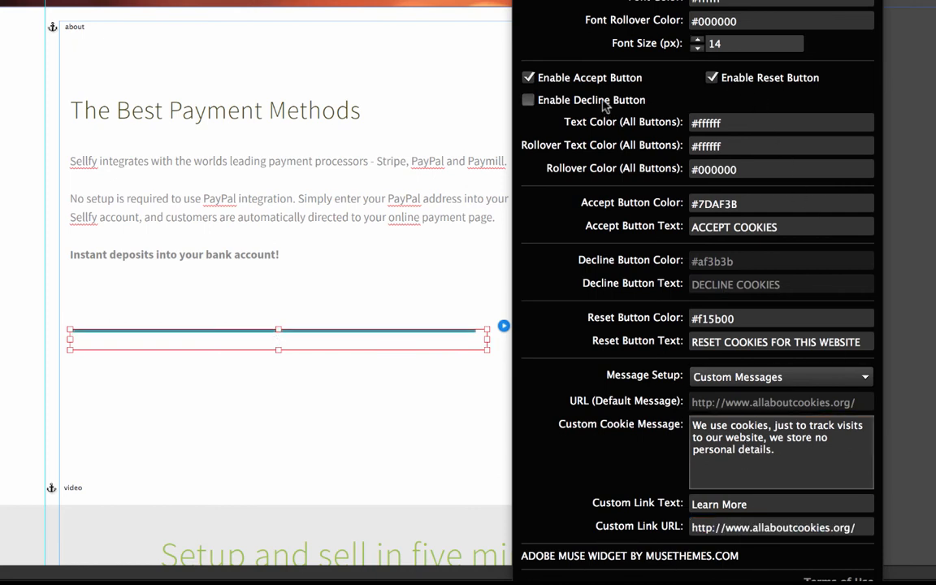
left_click(603, 105)
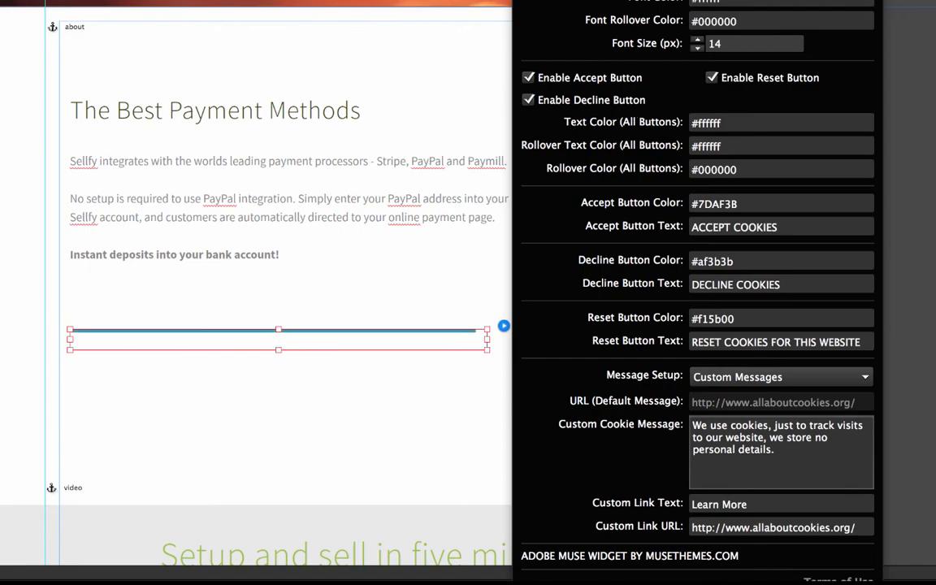
Step: Preview the page in the browser to check the cookie bar's decline button and custom link text
left_click(25, 1)
left_click(130, 58)
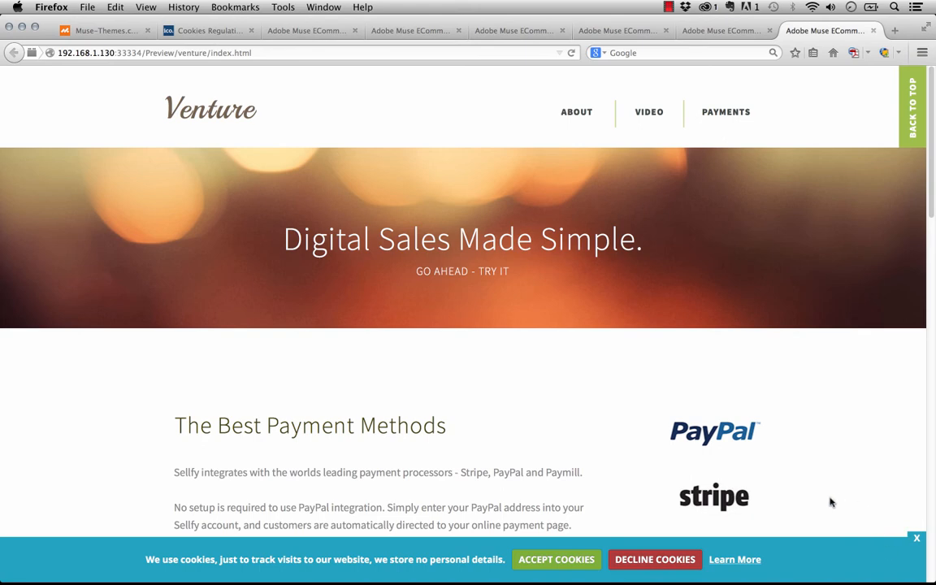
Step: Scroll through the previewed page and narrow the browser window slightly to check how the full-width cookie bar behaves
scroll(837, 472, "down", 2)
scroll(837, 472, "down", 3)
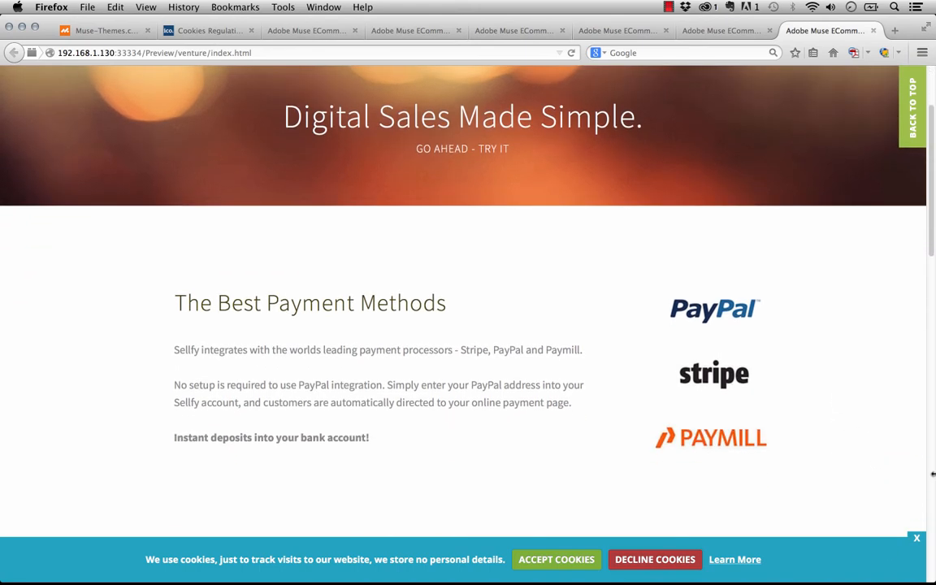
left_click_drag(934, 475, 902, 410)
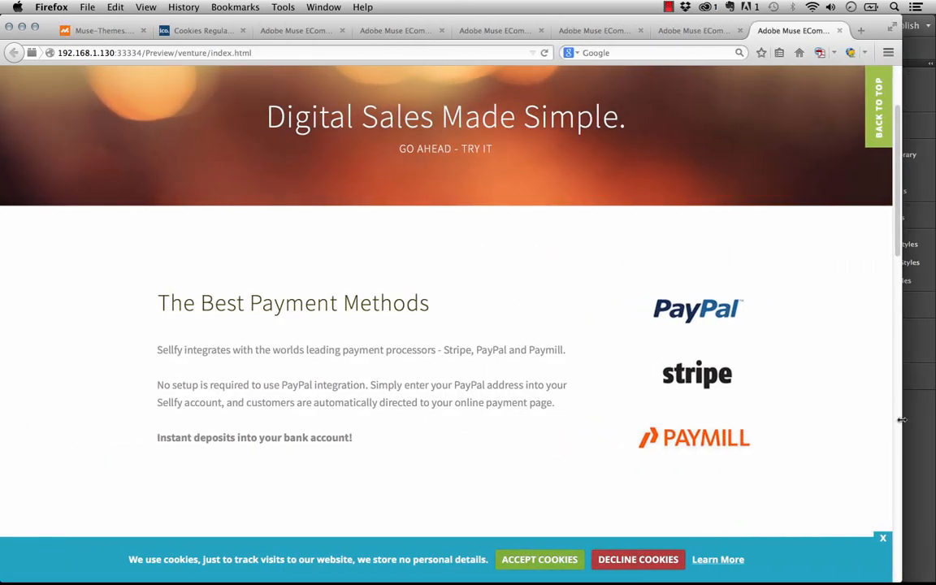
Step: Return to Adobe Muse and disable the accept, decline and reset buttons in the cookie notification widget's options
mouse_move(486, 580)
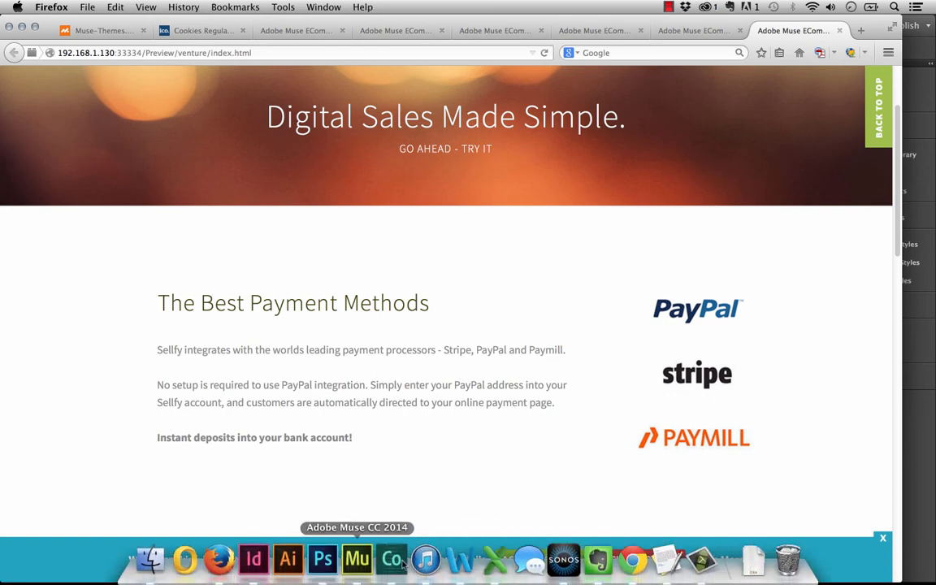
left_click(349, 564)
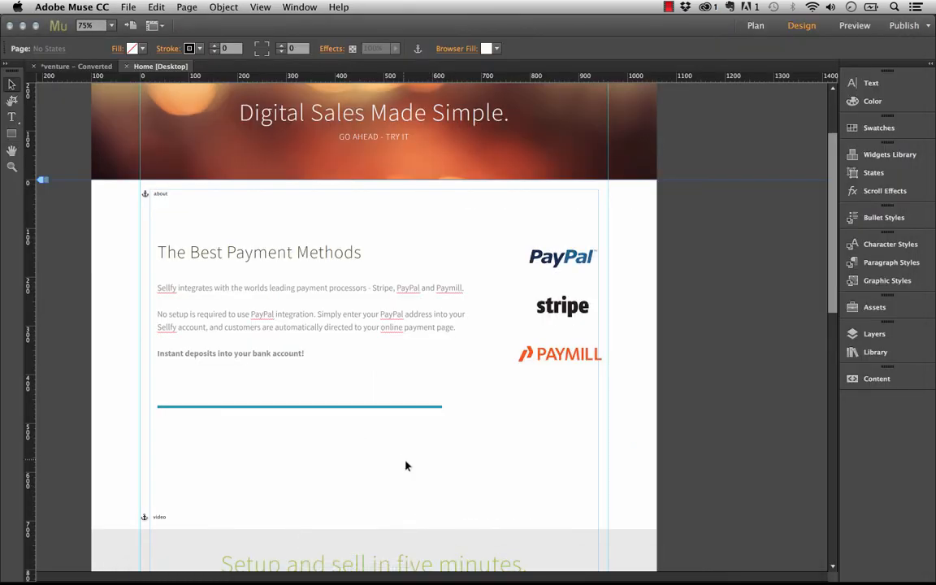
left_click(395, 418)
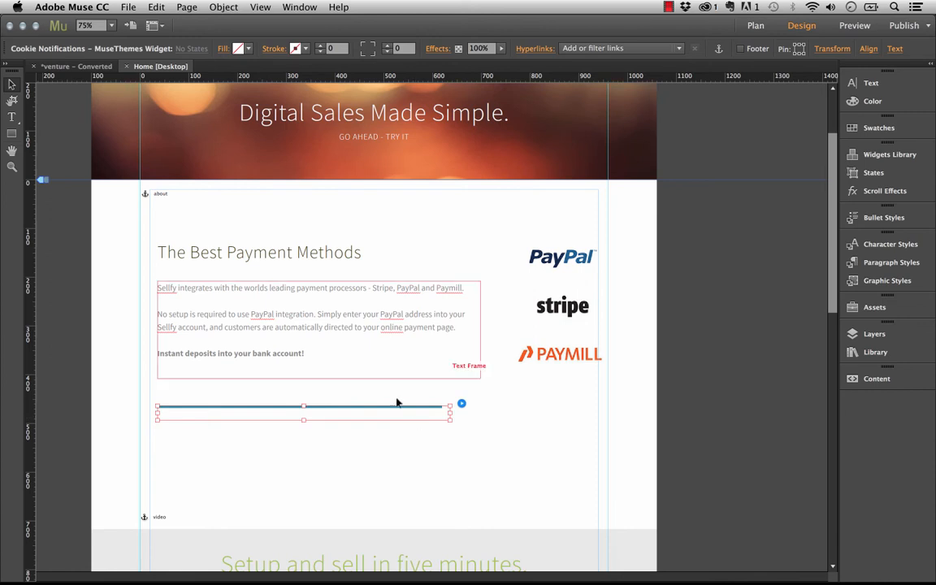
left_click(461, 403)
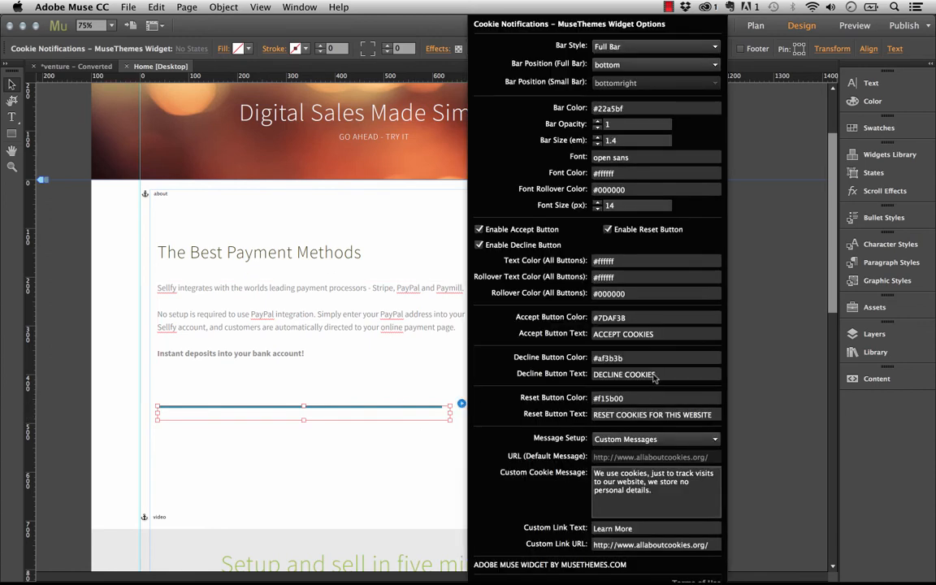
left_click(533, 231)
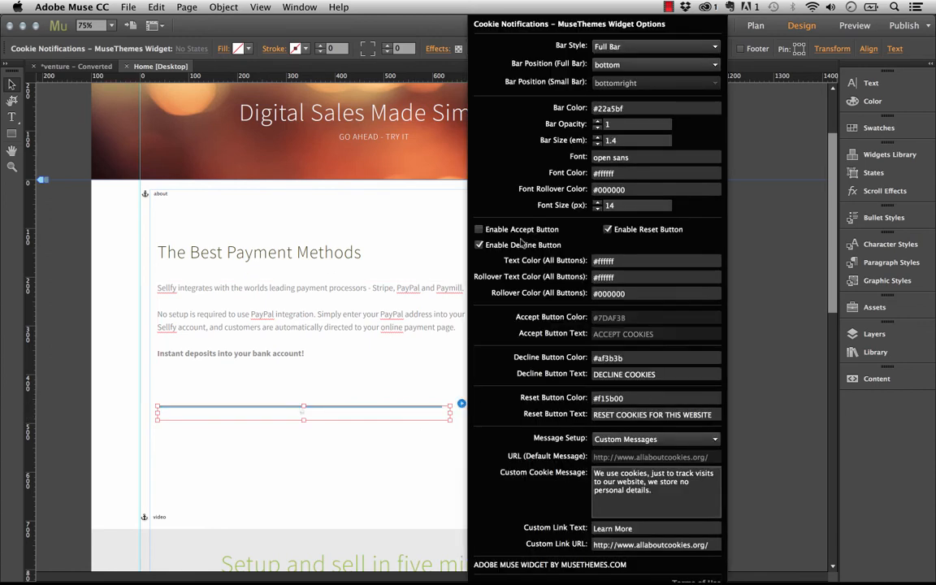
left_click(480, 244)
left_click(639, 231)
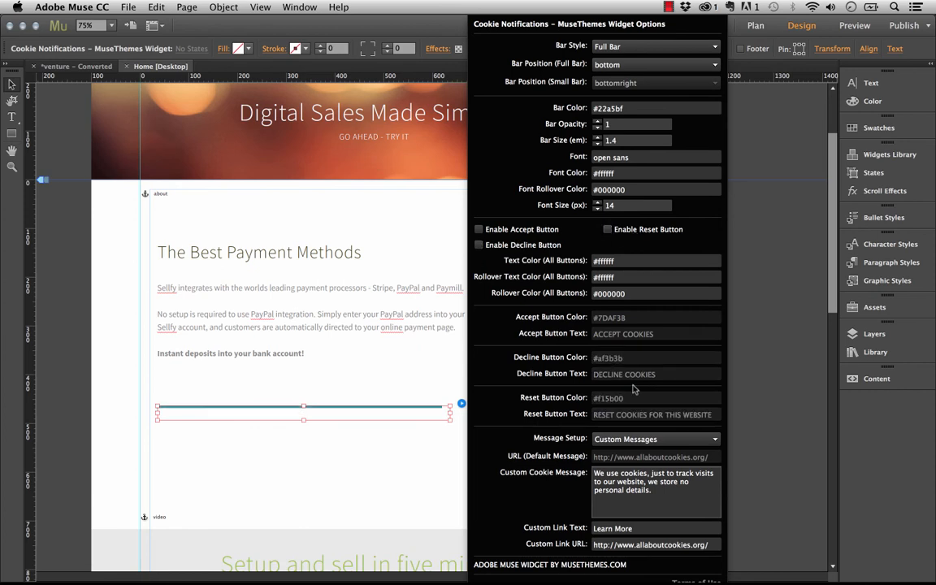
Step: Clear the custom cookie message and set the custom link text to "We are having a sale! Click here for your coupon code"
left_click(660, 491)
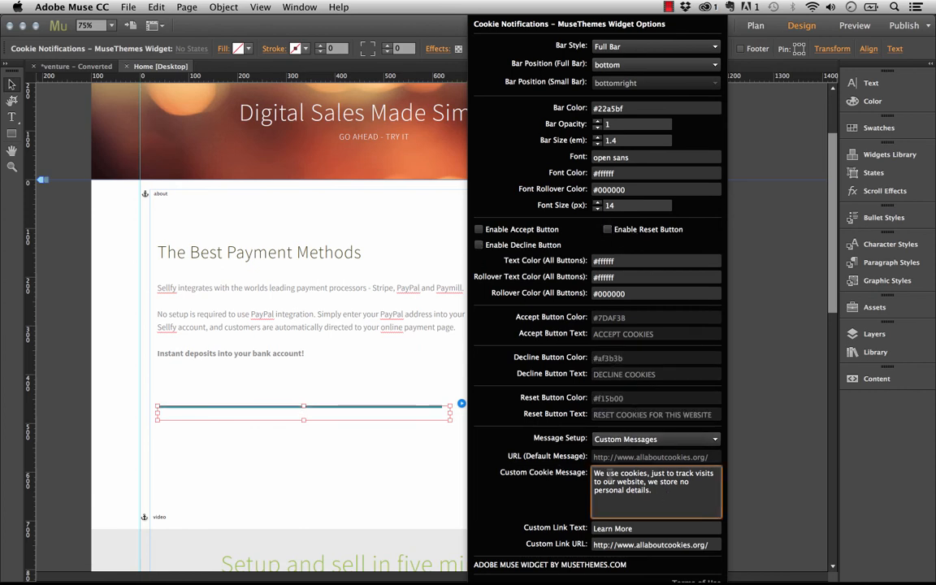
key("super+a")
key("BackSpace")
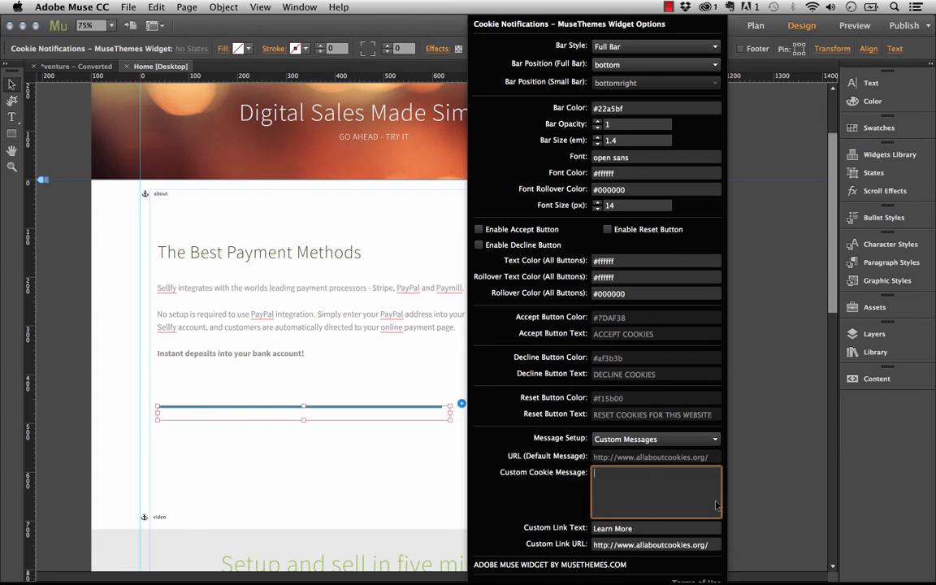
left_click(594, 529)
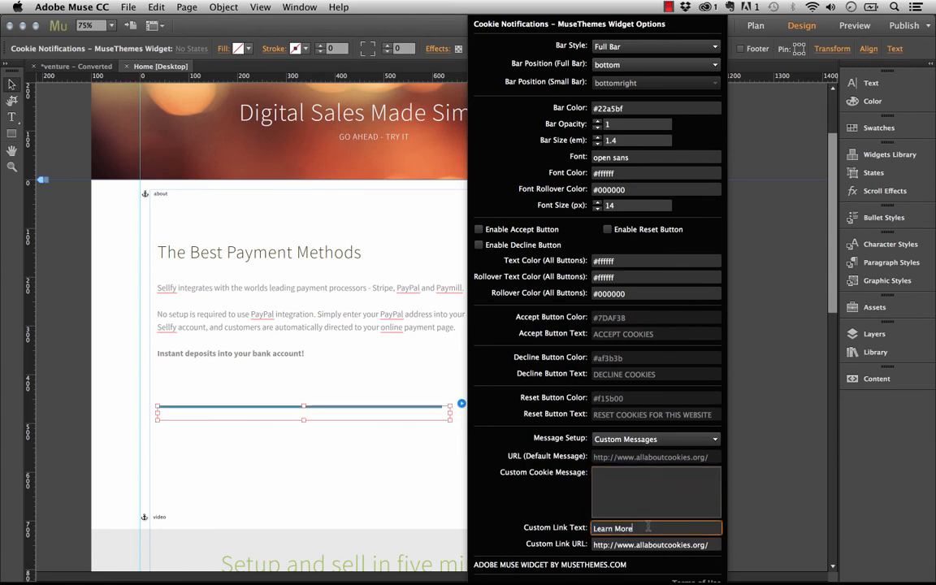
type("We")
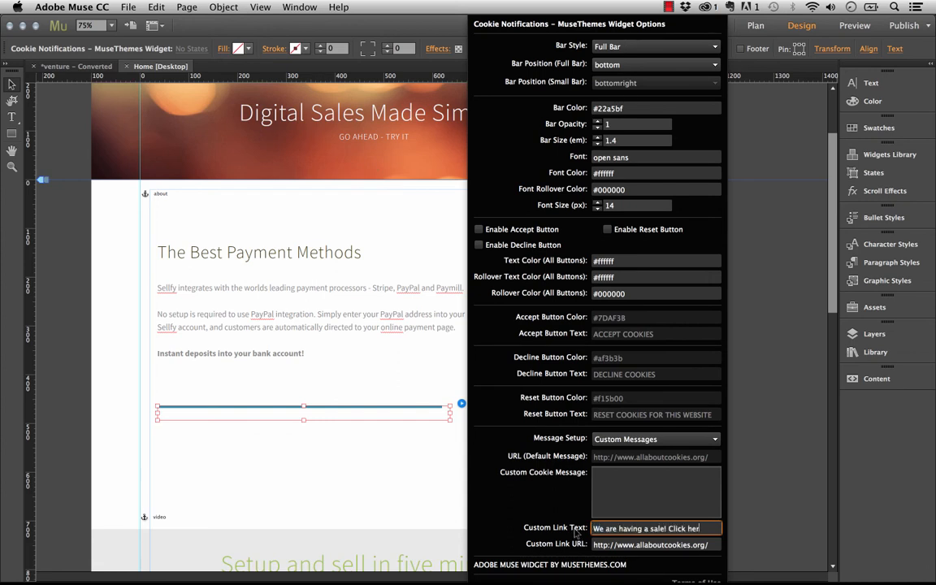
type("are having a sale! Click here for your coupon code")
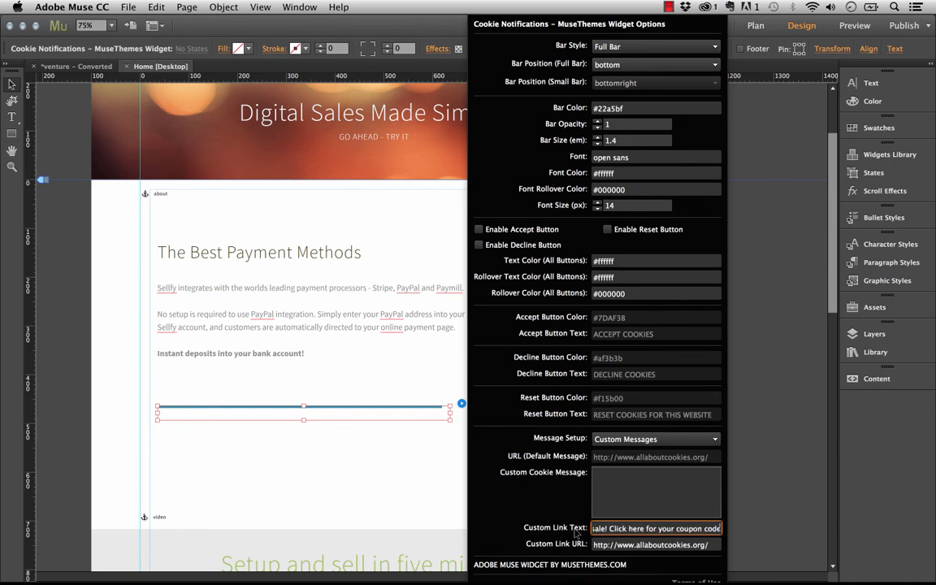
left_click(656, 545)
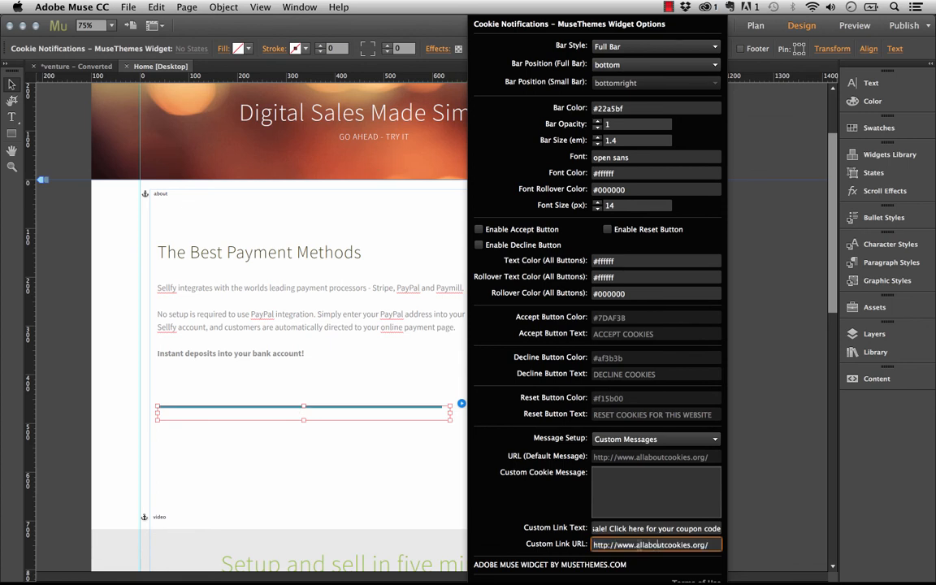
left_click_drag(638, 545, 797, 549)
key("BackSpace")
type("musethemes.com")
key("Return")
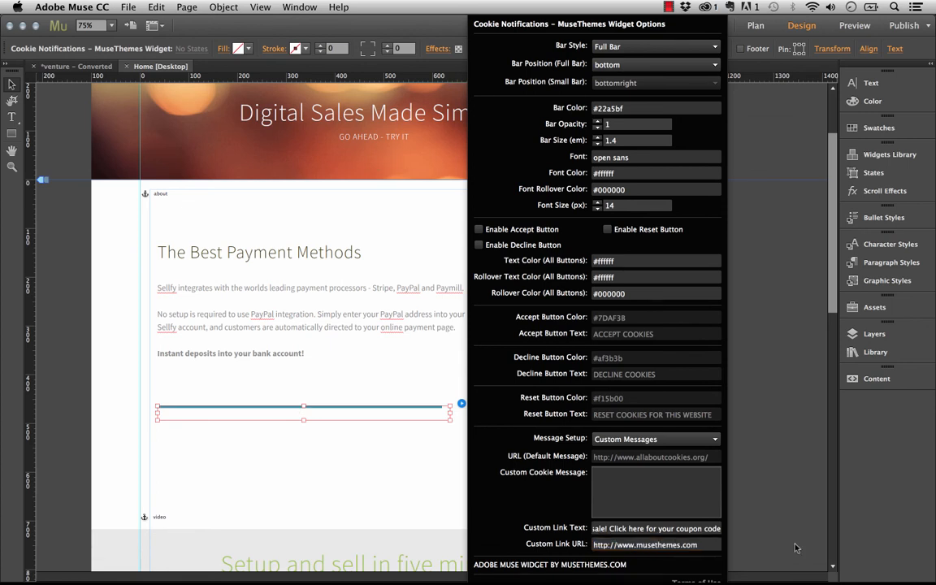
left_click(357, 390)
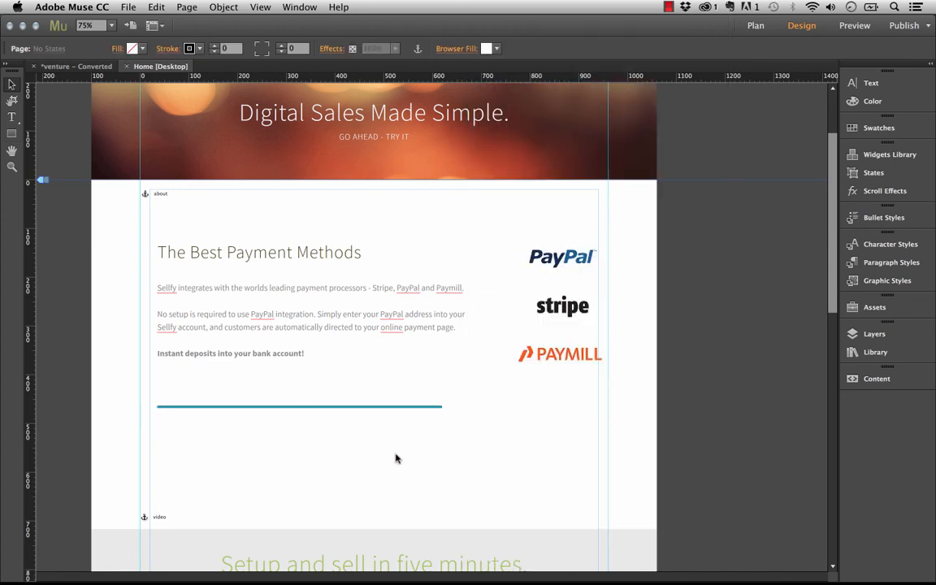
Step: Preview the page in the browser, reload it and check the sale message bar while scrolling
left_click(128, 7)
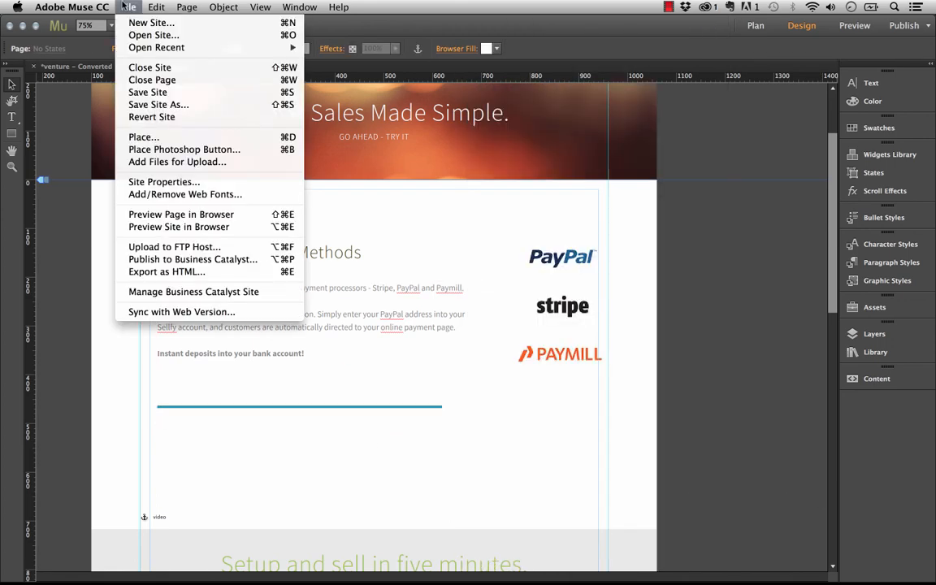
left_click(185, 215)
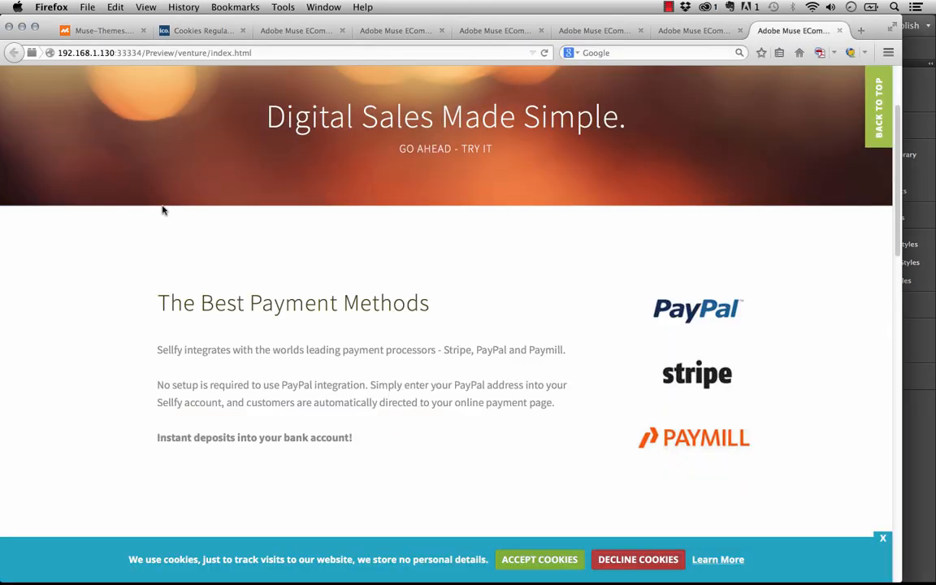
left_click(545, 53)
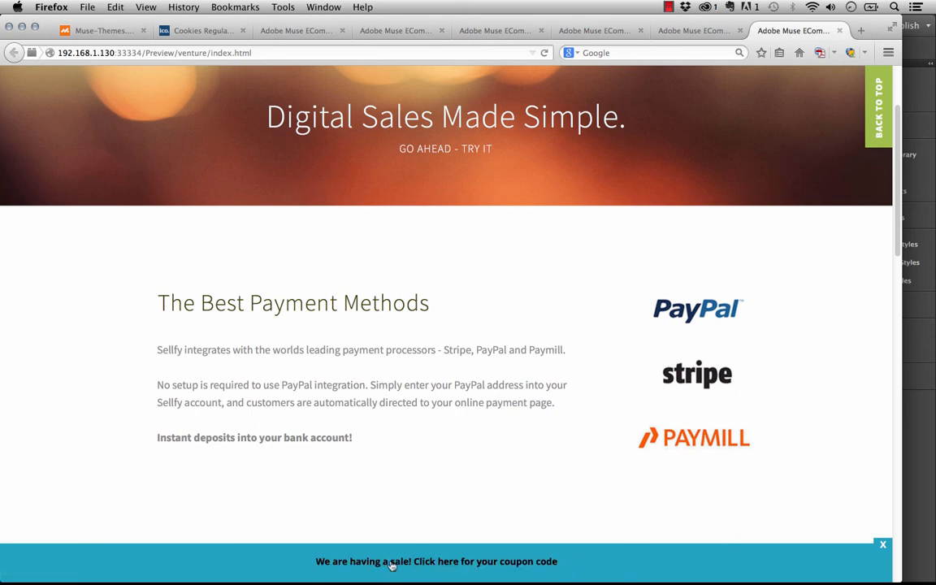
scroll(646, 553, "up", 3)
scroll(650, 550, "down", 5)
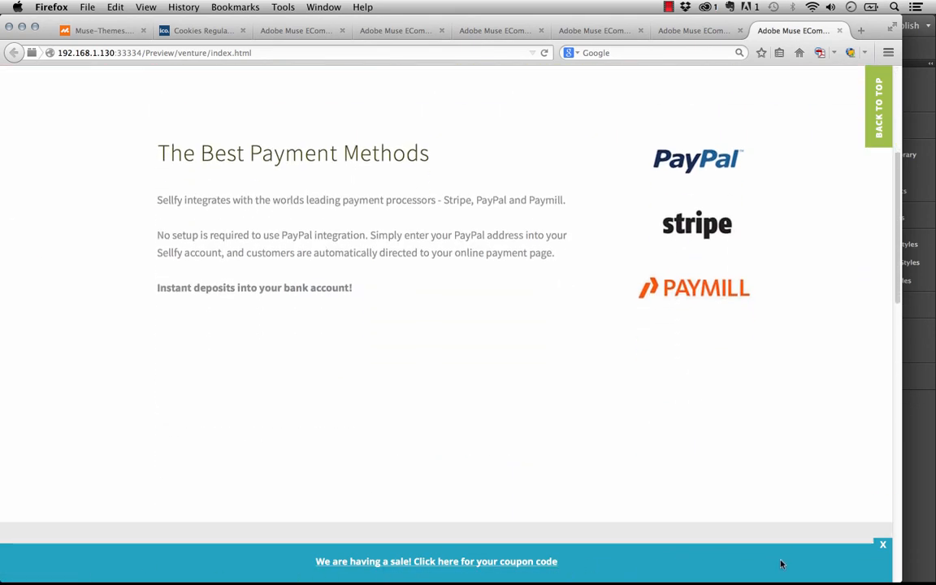